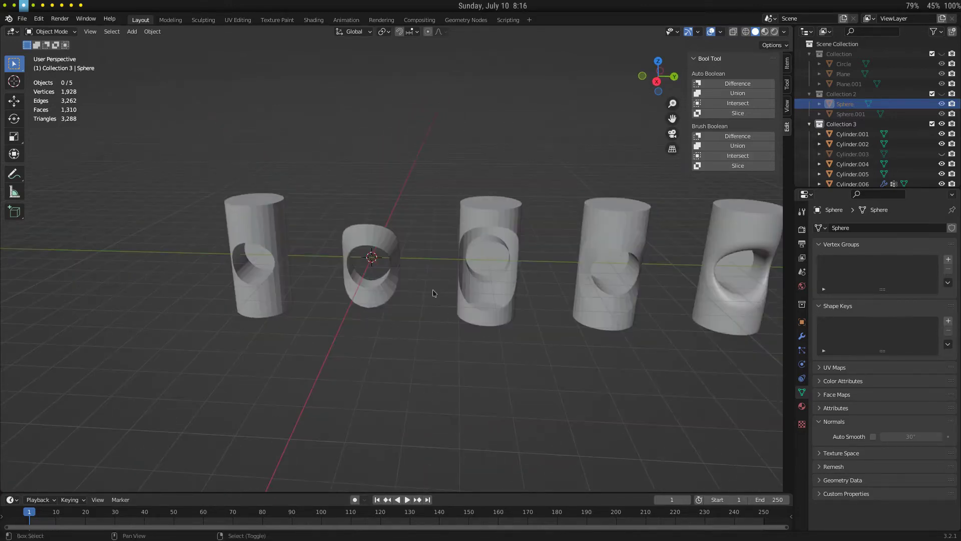
Examine the hole edges on the row of example cylinders, selecting Cylinder.006 at the far end.
middle_click_drag(434, 293, 335, 271, "shift")
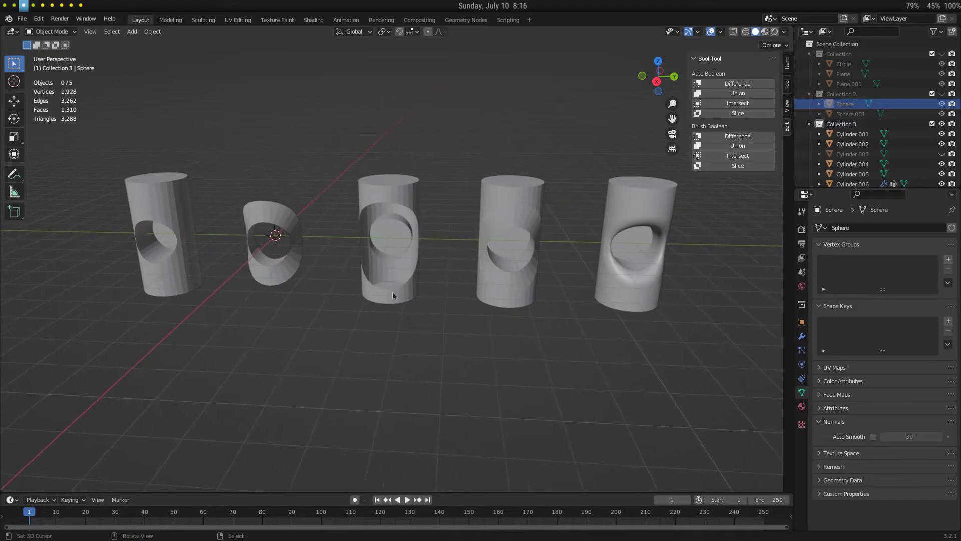
middle_click_drag(393, 295, 376, 294)
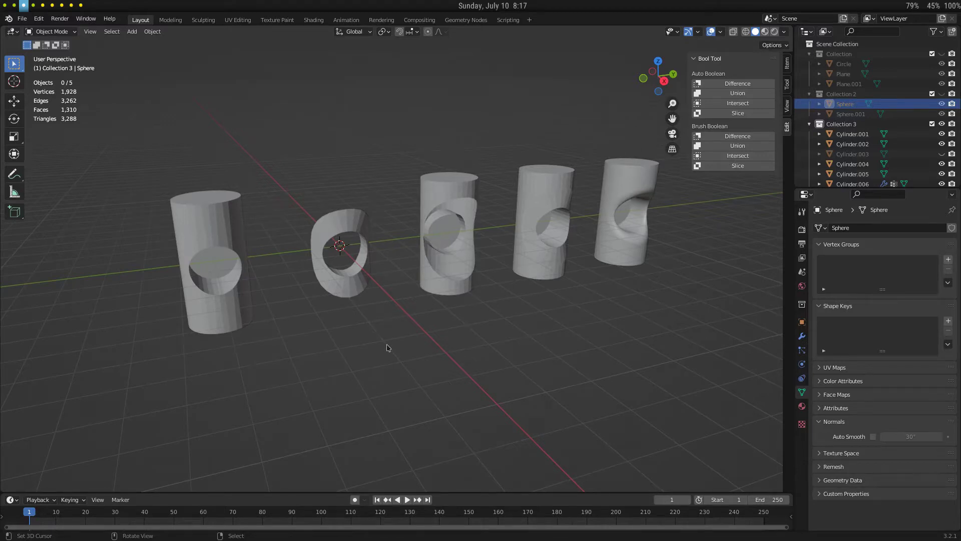
scroll(387, 347, "up", 6)
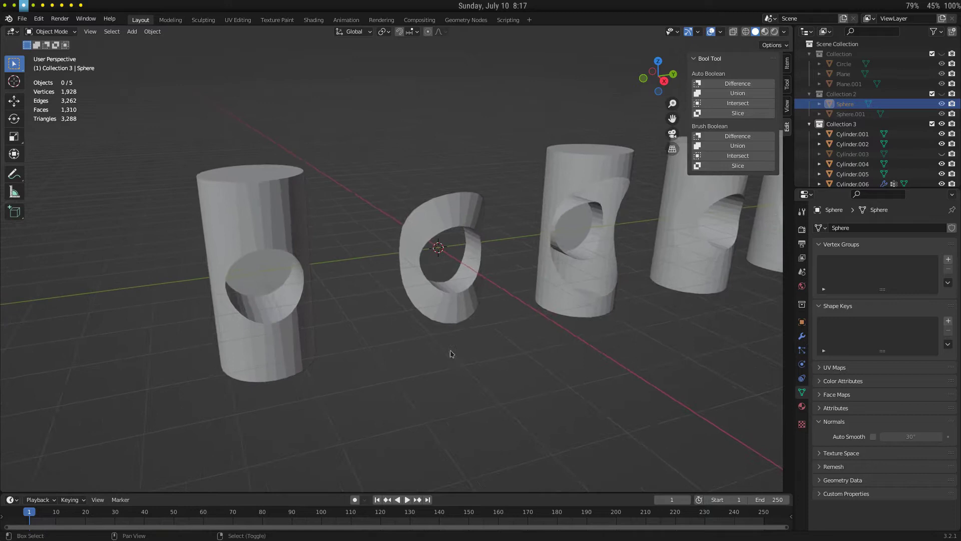
scroll(452, 354, "down", 5)
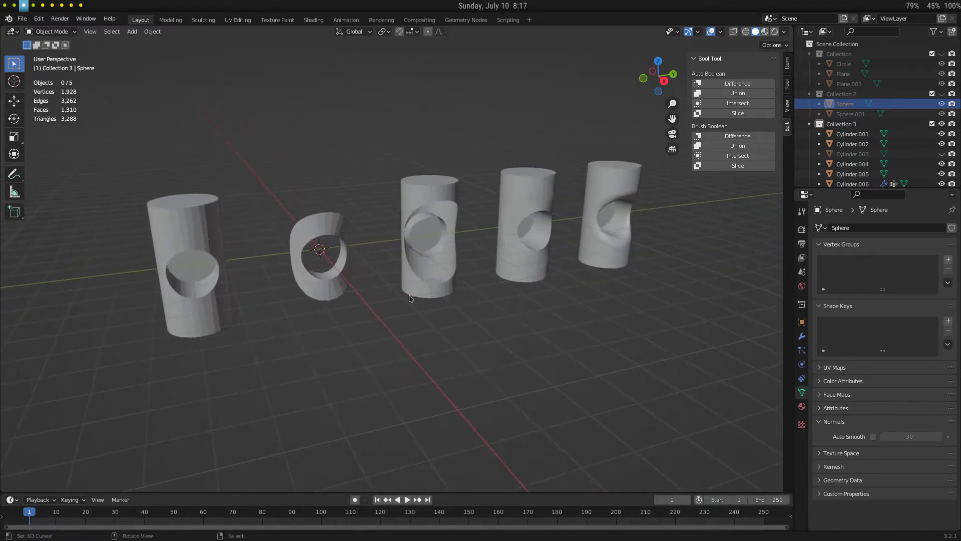
middle_click_drag(403, 299, 324, 322, "shift")
scroll(477, 270, "up", 7)
middle_click_drag(476, 270, 303, 320, "shift")
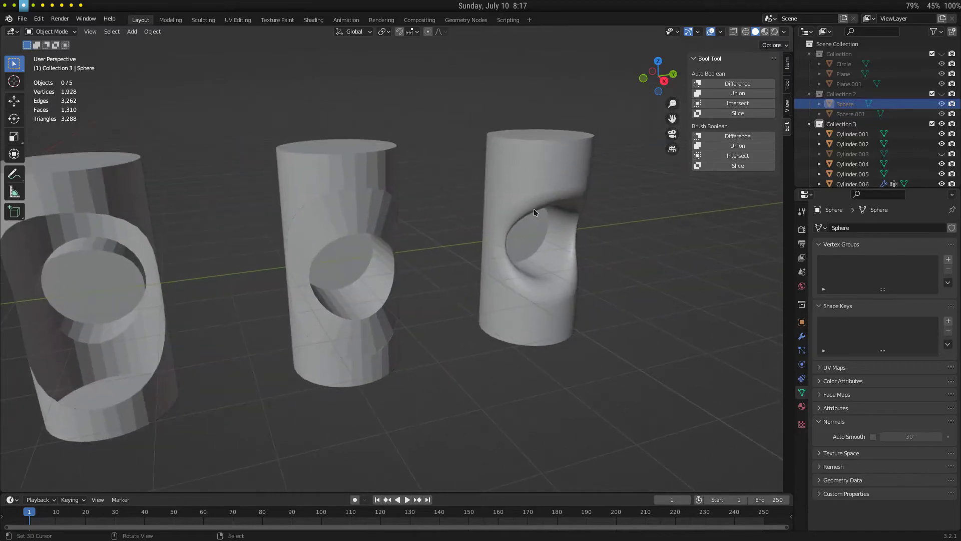
left_click(546, 198)
scroll(538, 224, "down", 3)
middle_click_drag(401, 302, 440, 272, "shift")
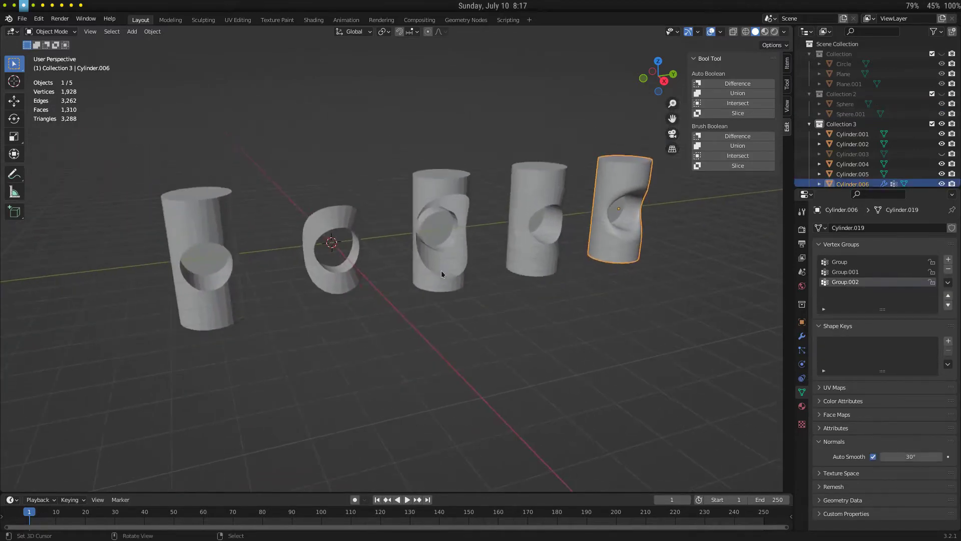
Enter Edit Mode on Cylinder.005, the cylinder at the opposite end of the row.
scroll(440, 272, "up", 7)
left_click(262, 176)
key("Tab")
scroll(386, 279, "up", 5)
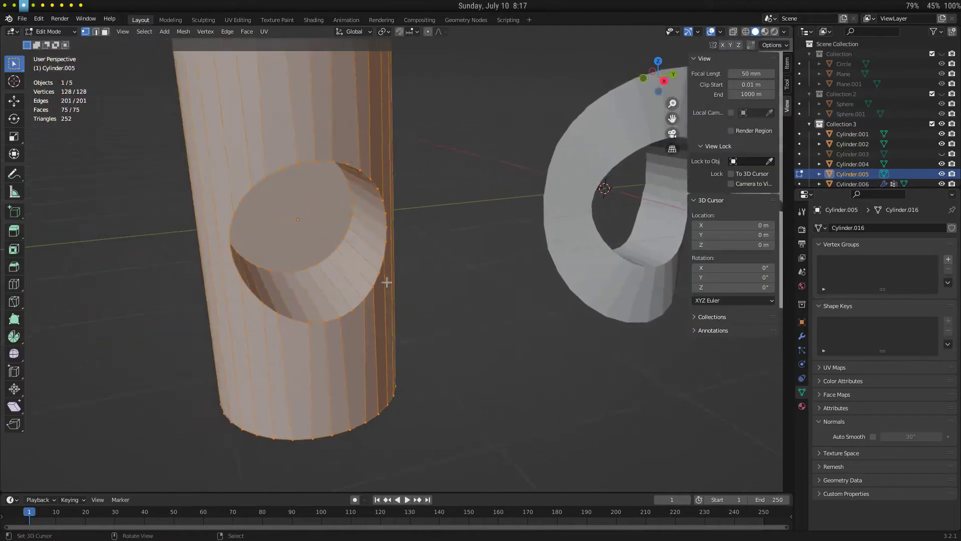
Select the complete edge loop around the rim of the cylinder's hole and switch to edge selection.
left_click(354, 307)
left_click(330, 129, "ctrl")
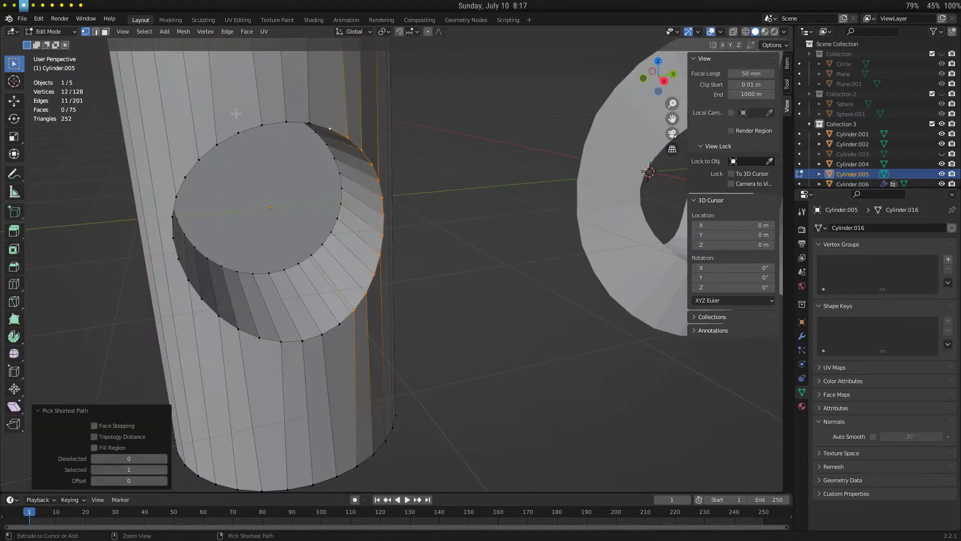
key("ctrl+z")
left_click(179, 297, "ctrl")
key("2")
middle_click_drag(376, 326, 399, 331)
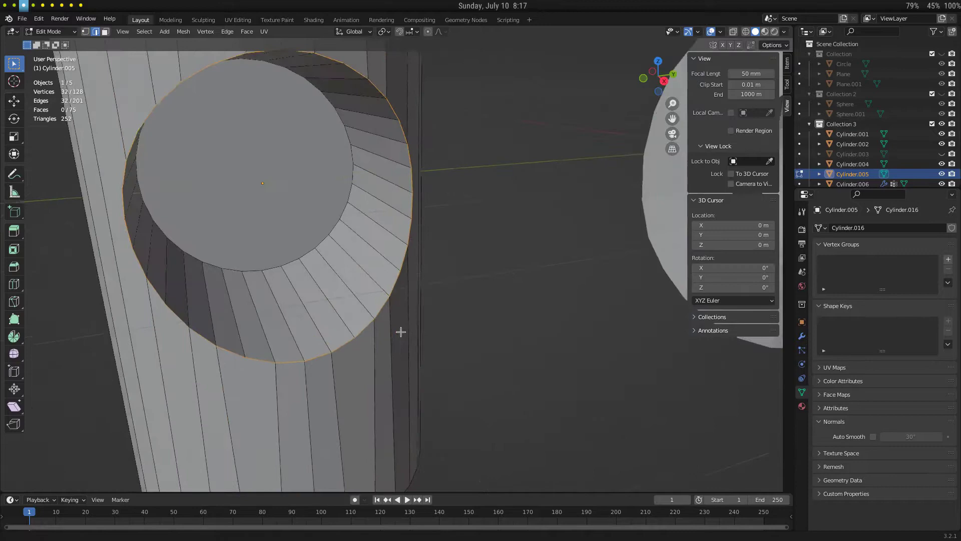
Try a two-segment bevel about 0.538 m wide on the hole's rim with Loop Slide turned off.
key("ctrl+b")
left_click(533, 361)
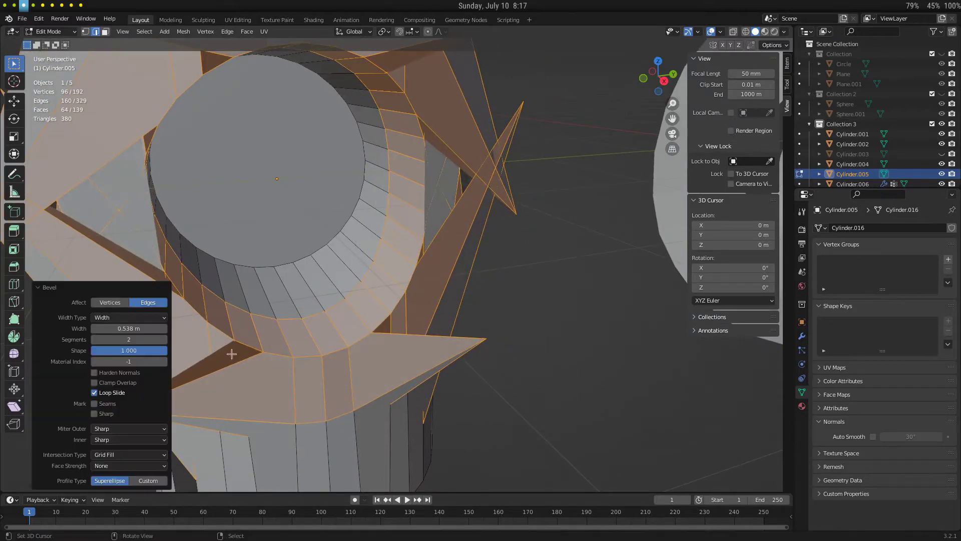
middle_click_drag(233, 355, 398, 290)
left_click(94, 392)
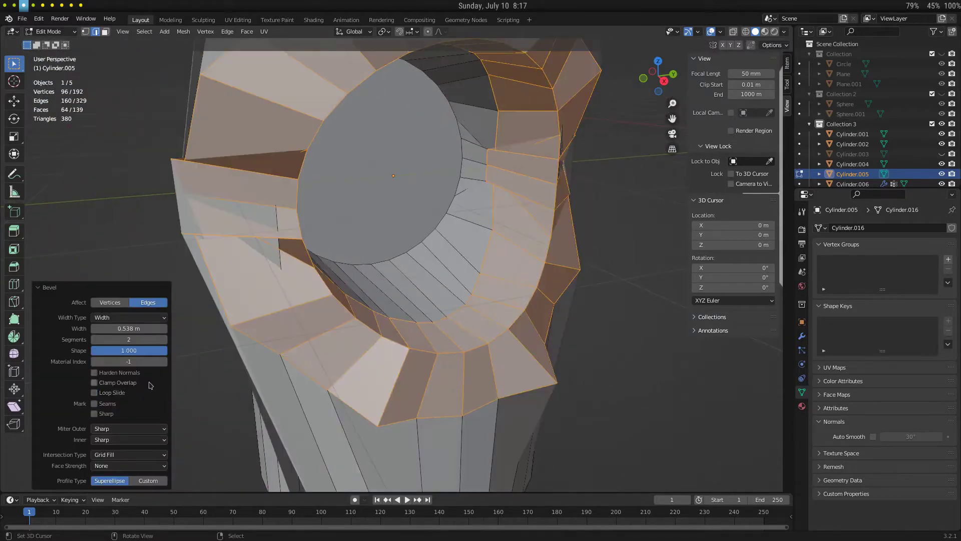
mouse_move(341, 320)
middle_mouse_down()
mouse_move(365, 324)
mouse_move(331, 336)
middle_mouse_up()
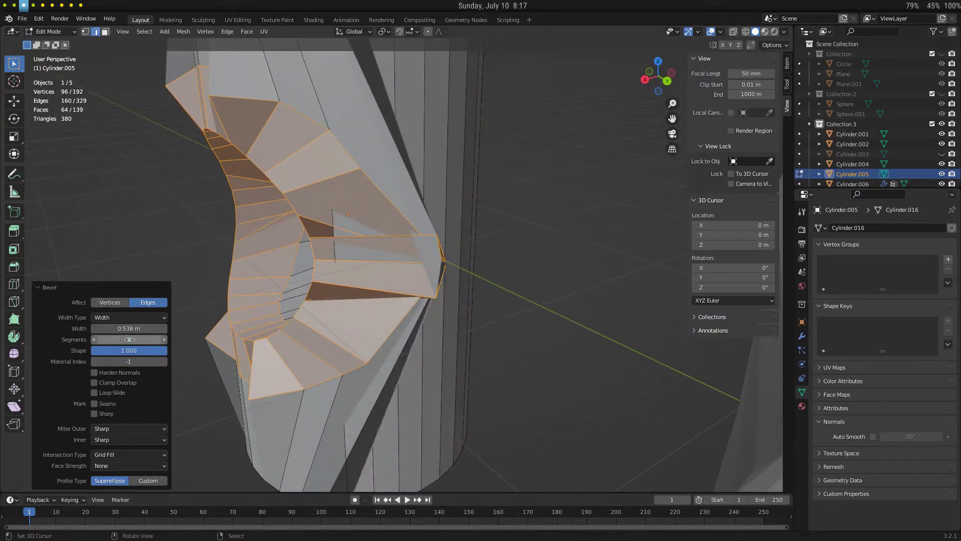
Set the rim bevel's shape to 0.5 and its segments to 13.
type("0.5")
key("Return")
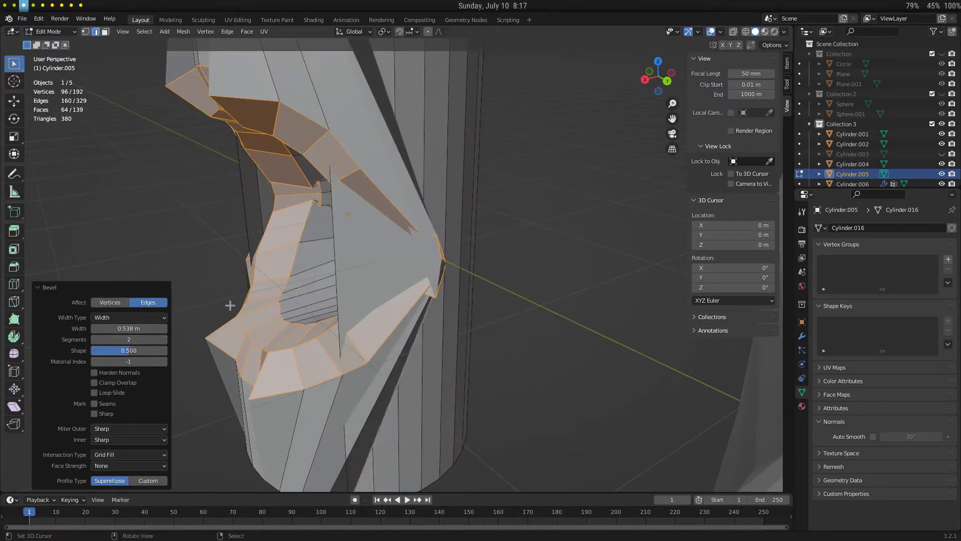
left_click_drag(145, 339, 159, 339)
middle_click_drag(295, 325, 317, 323)
scroll(377, 276, "up", 1)
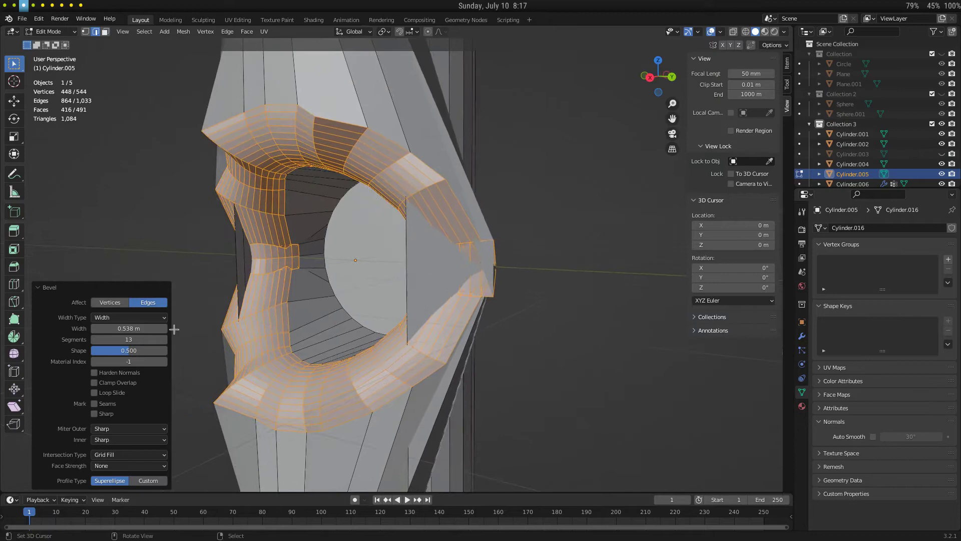
scroll(299, 299, "down", 3)
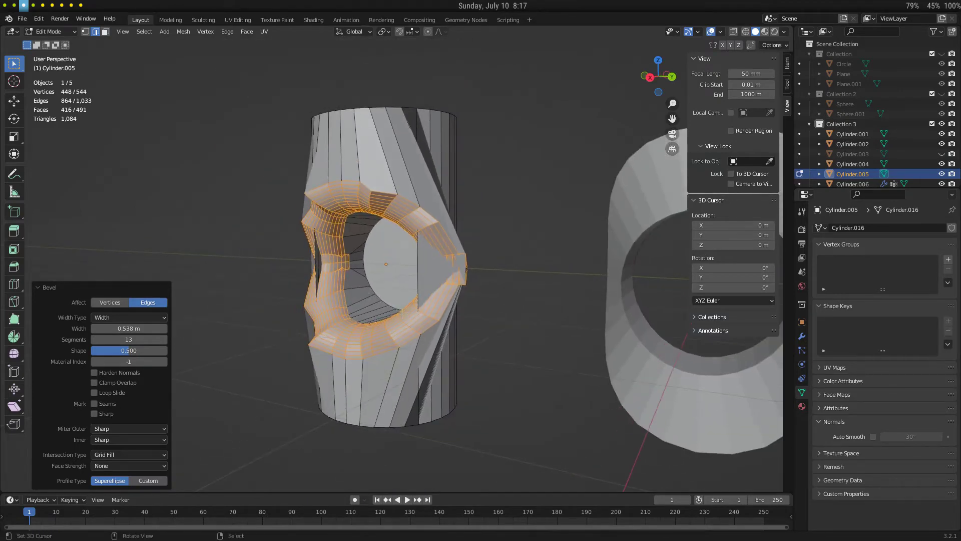
middle_click_drag(395, 281, 361, 284)
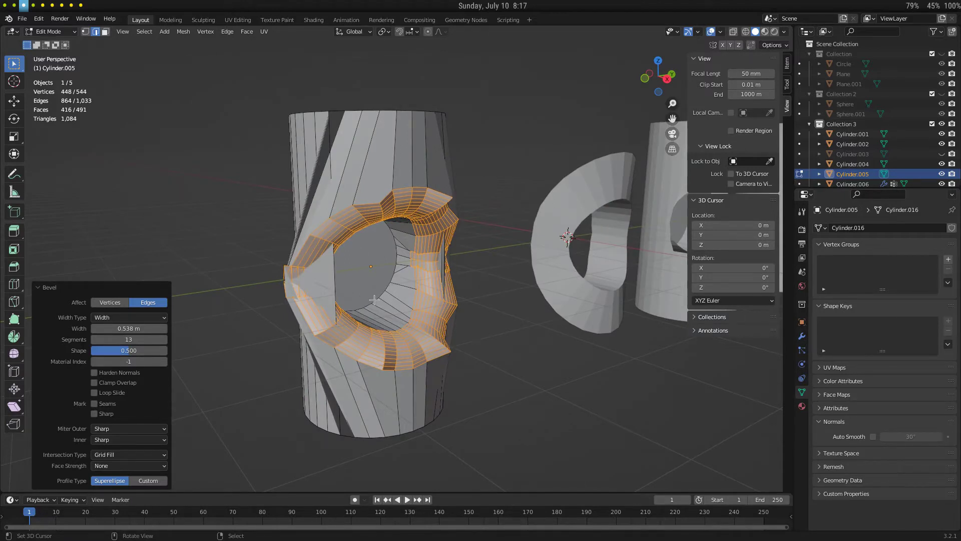
Set the rim bevel to 2 segments with a shape of 1.0, and undo the bevel.
middle_click_drag(488, 260, 291, 296, "shift")
scroll(365, 277, "down", 2)
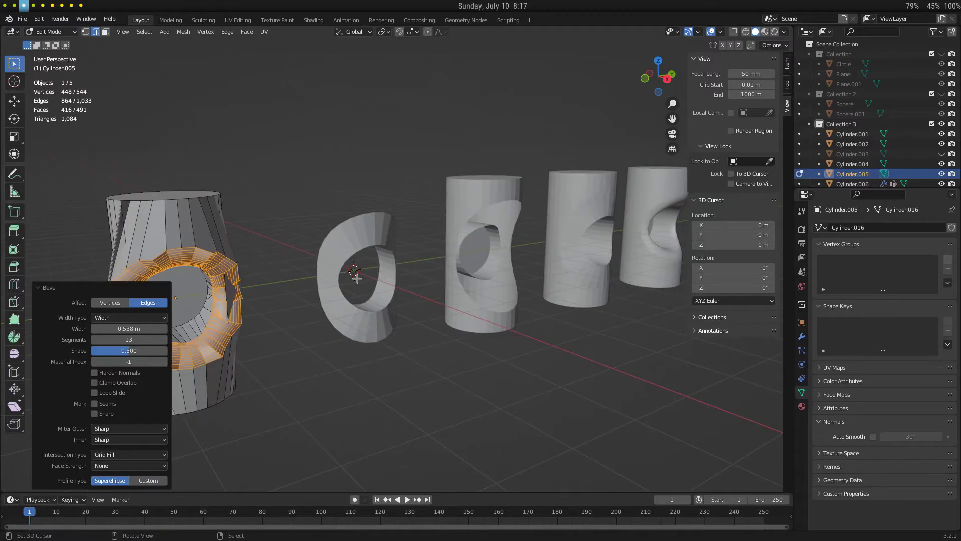
middle_click_drag(246, 319, 377, 307, "shift")
scroll(394, 288, "up", 3)
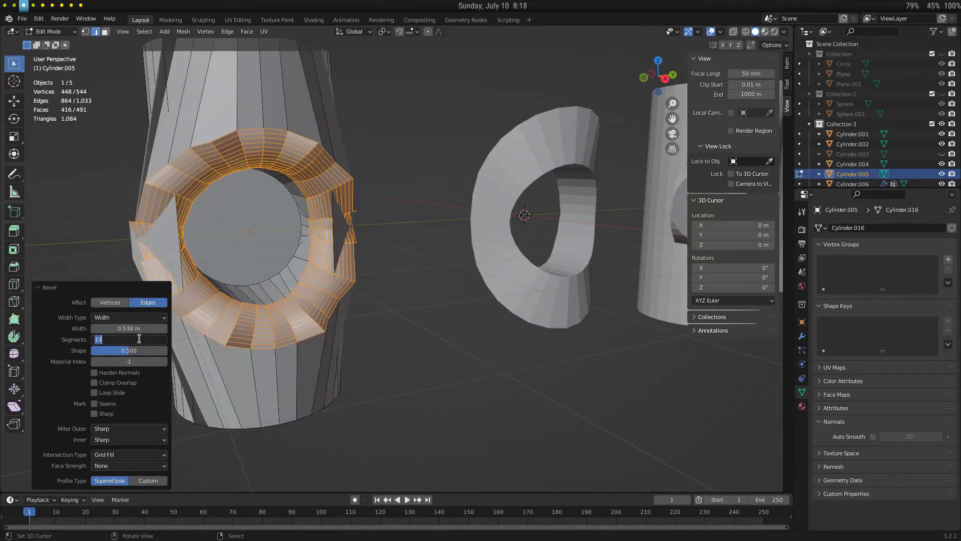
type("1")
key("Return")
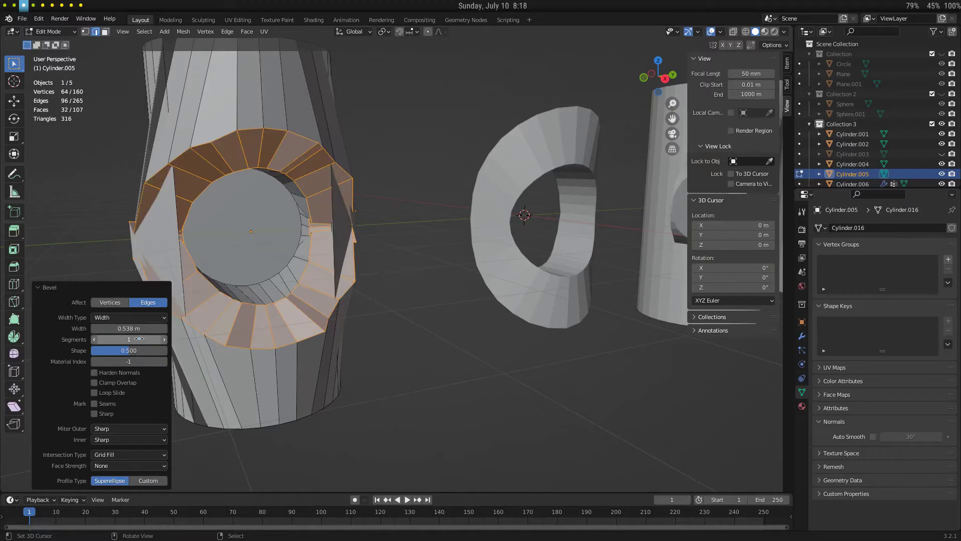
left_click_drag(140, 339, 144, 339)
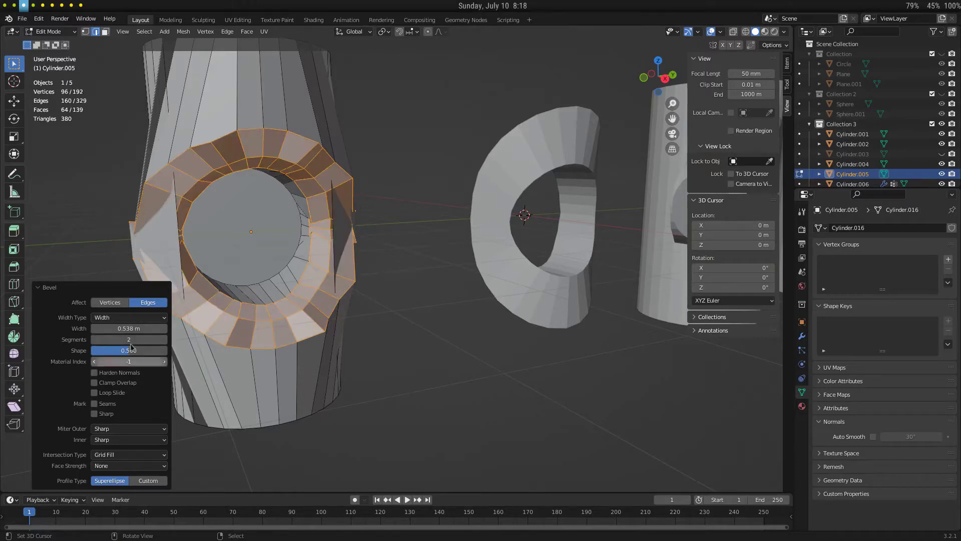
middle_click_drag(244, 307, 298, 307, "shift")
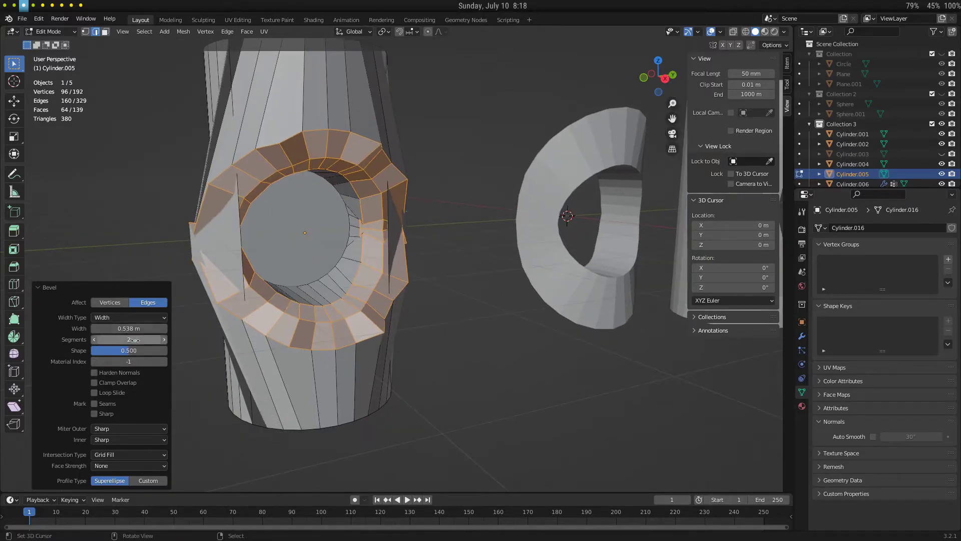
left_click_drag(139, 353, 178, 351)
middle_click_drag(280, 341, 312, 343)
middle_click_drag(458, 266, 439, 299)
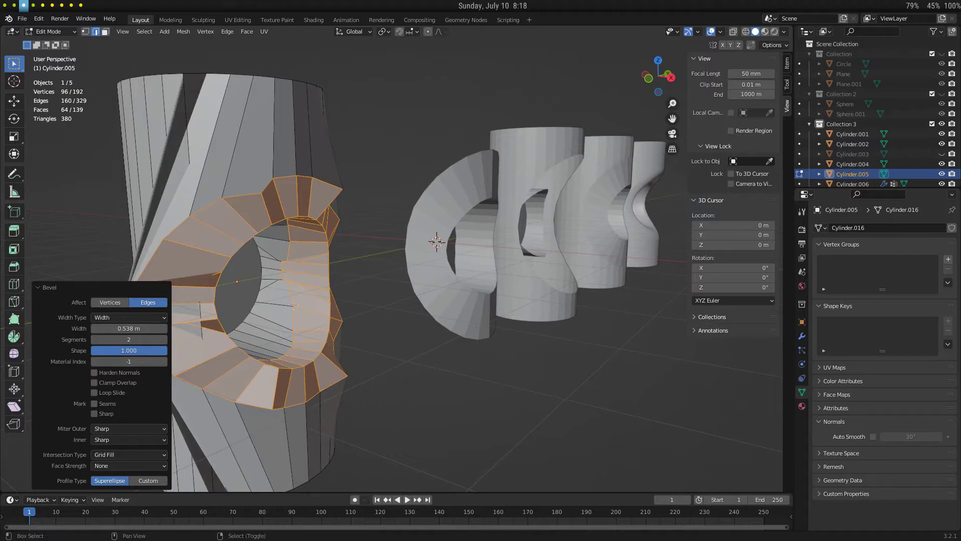
middle_click_drag(295, 304, 275, 278)
key("ctrl+z")
Apply the Fillet operator to the selected edge loop around the hole's rim.
key("F3")
type("fi")
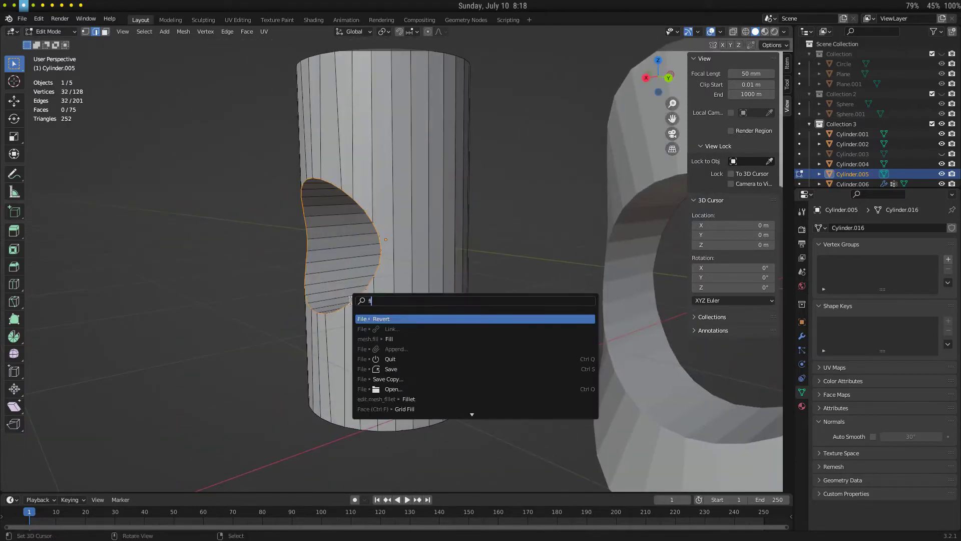
type("llet")
key("Return")
middle_click_drag(351, 279, 434, 288)
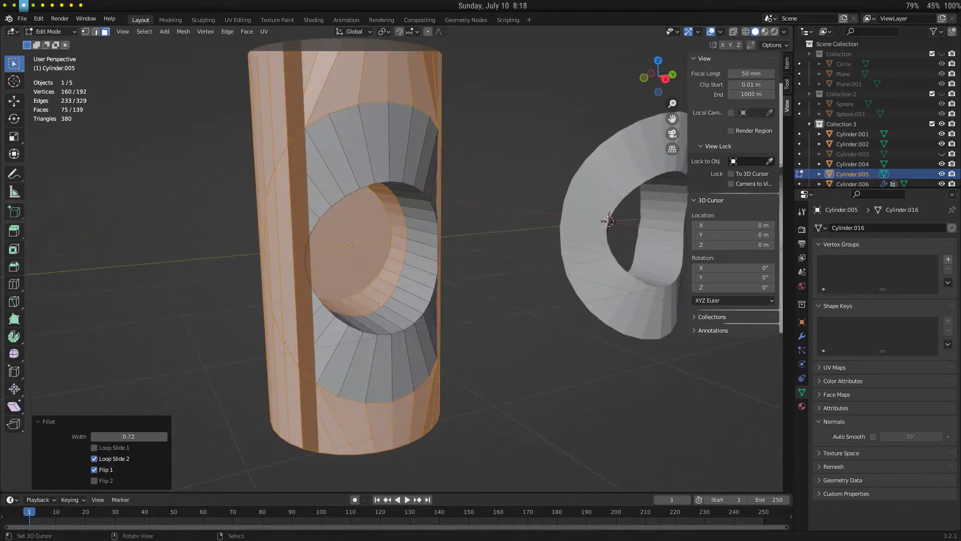
Set the fillet width around the hole to 0.57.
scroll(341, 311, "up", 3)
mouse_move(152, 433)
left_mouse_down()
mouse_move(163, 433)
mouse_move(141, 433)
mouse_move(153, 434)
left_mouse_up()
scroll(281, 375, "down", 3)
middle_click_drag(204, 403, 348, 350)
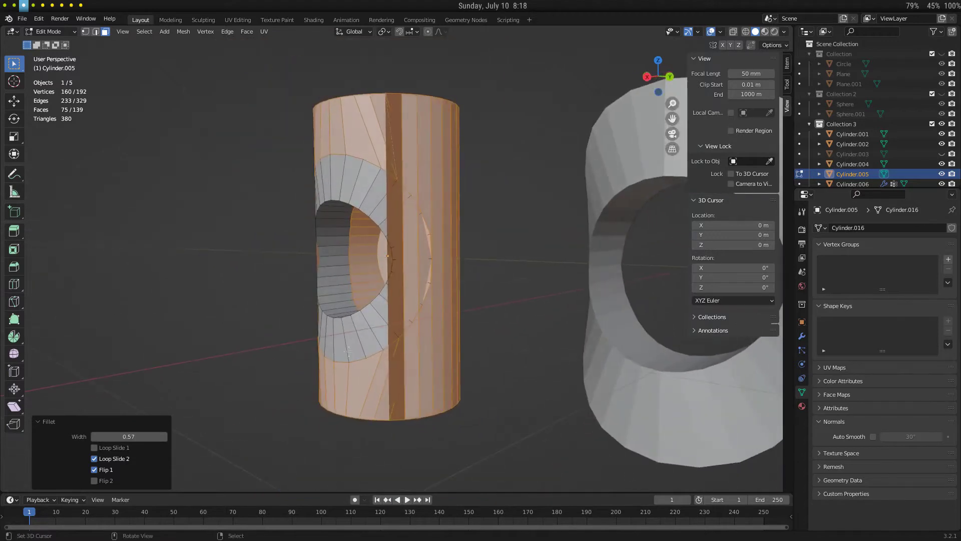
middle_click_drag(360, 259, 390, 304, "shift")
scroll(366, 304, "down", 3)
scroll(391, 304, "up", 2)
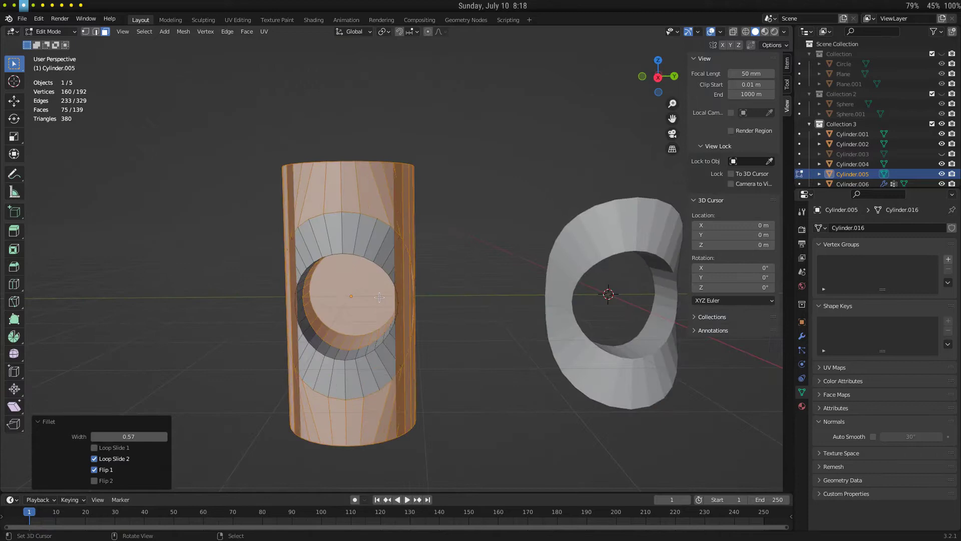
Try deleting the selected geometry outside the fillet band, switch to Object Mode, and undo both actions.
key("x")
left_click(383, 320)
middle_click_drag(435, 361, 344, 329, "shift")
key("Tab")
scroll(344, 329, "down", 1)
middle_click_drag(237, 331, 349, 352, "shift")
key("ctrl+z")
key("ctrl+z")
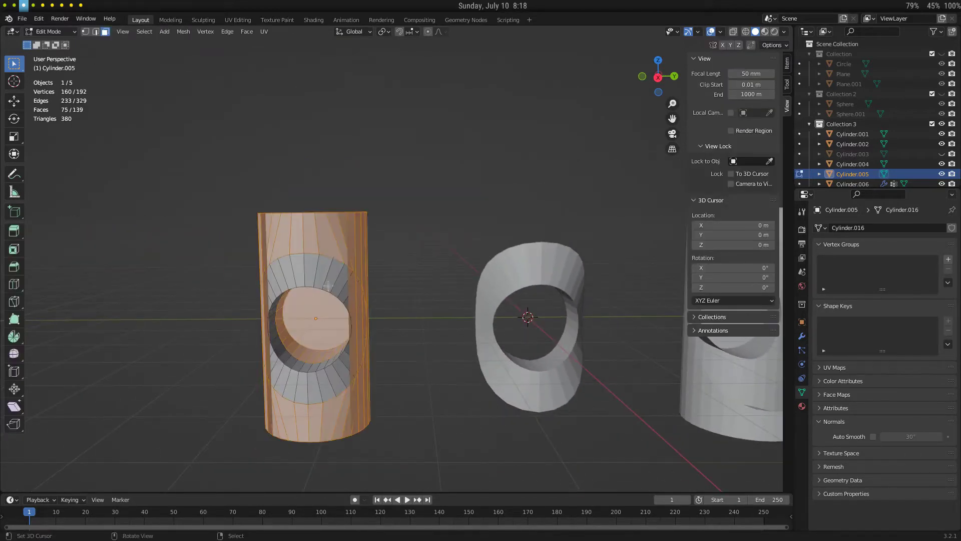
Switch to edge selection and select the rim edge loop running through the middle of the fillet band.
middle_click_drag(328, 286, 396, 280, "shift")
scroll(395, 280, "up", 3)
middle_click_drag(422, 423, 358, 368)
middle_click_drag(321, 307, 331, 271)
scroll(325, 269, "up", 1)
key("2")
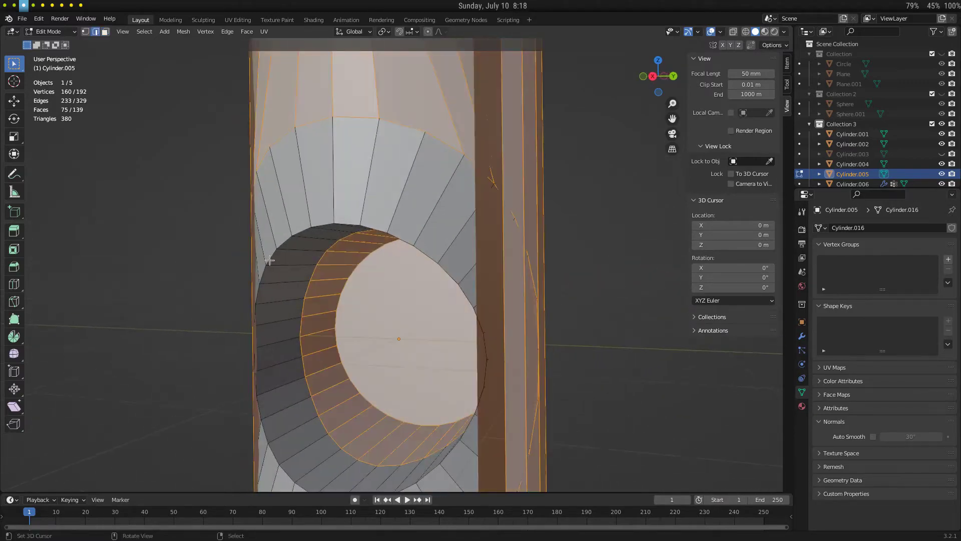
right_click(276, 246, "alt")
left_click(303, 252, "alt")
Bevel the rim loop about 0.411 m wide with Loop Slide and Clamp Overlap turned on.
key("ctrl+b")
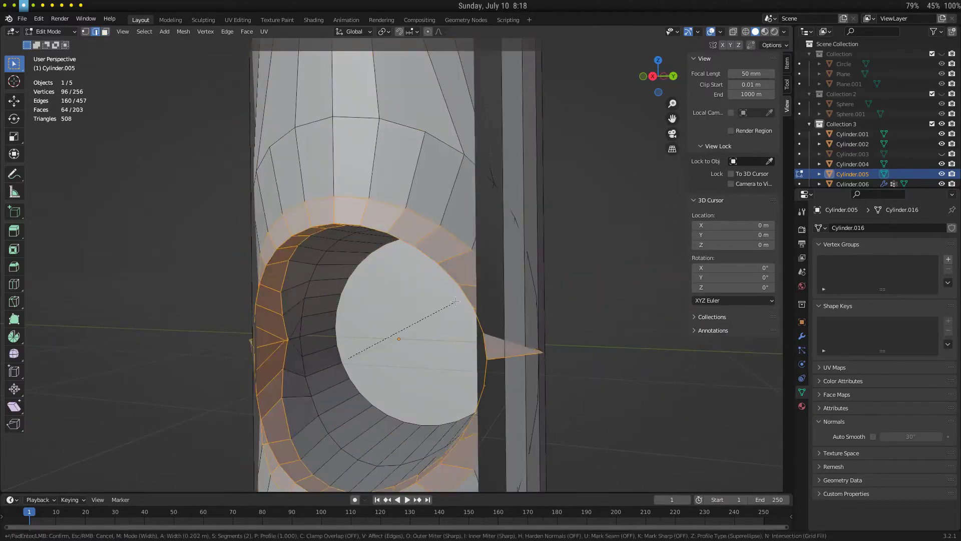
left_click(516, 278)
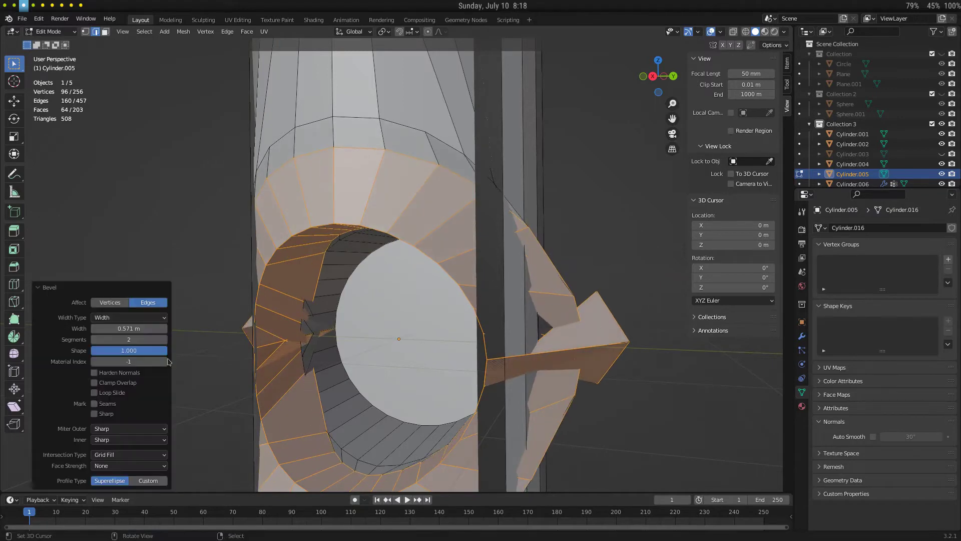
left_click(94, 393)
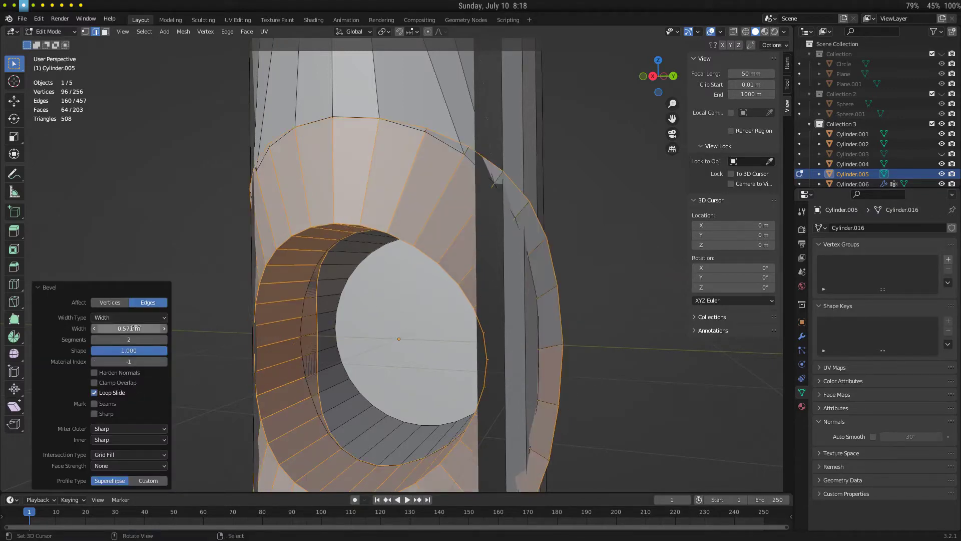
left_click_drag(130, 329, 116, 329)
left_click(103, 383)
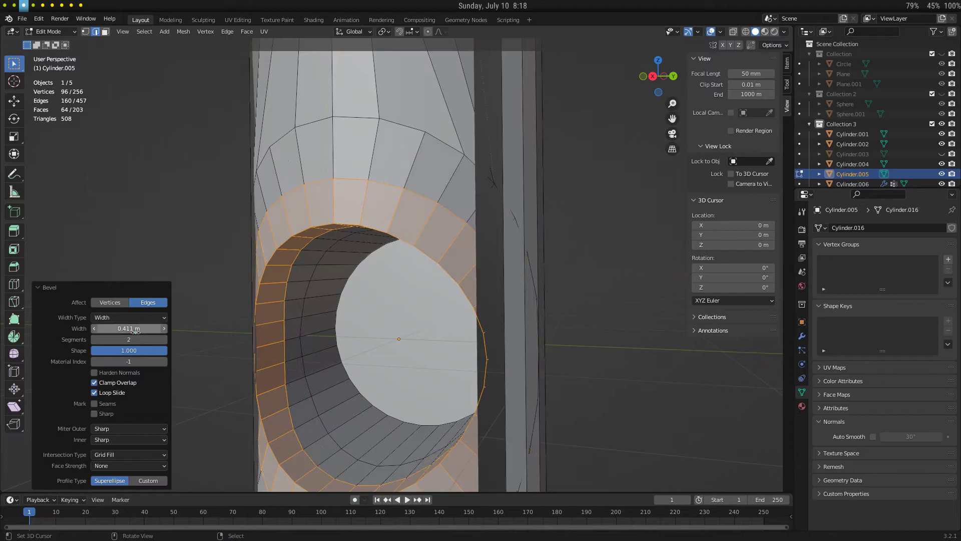
Set the rim bevel to 21 segments with a shape of 0.5, and turn off Clamp Overlap.
left_click(128, 340)
type("21")
key("Return")
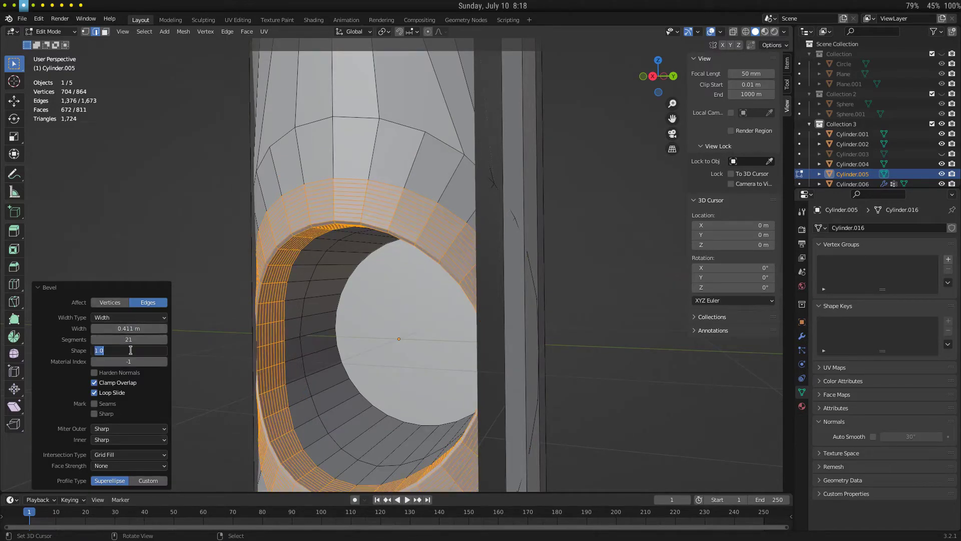
type("0.5")
key("Return")
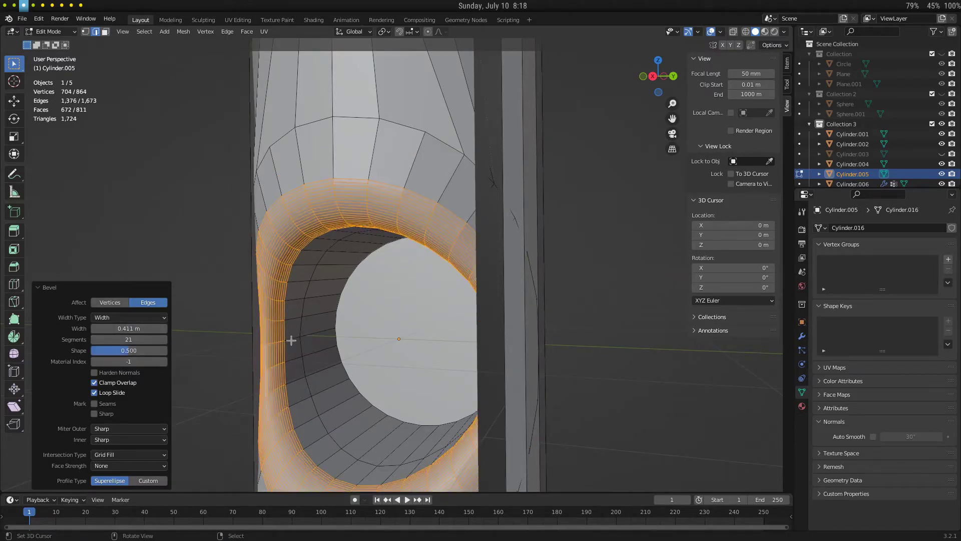
middle_click_drag(291, 341, 402, 260)
left_click(95, 383)
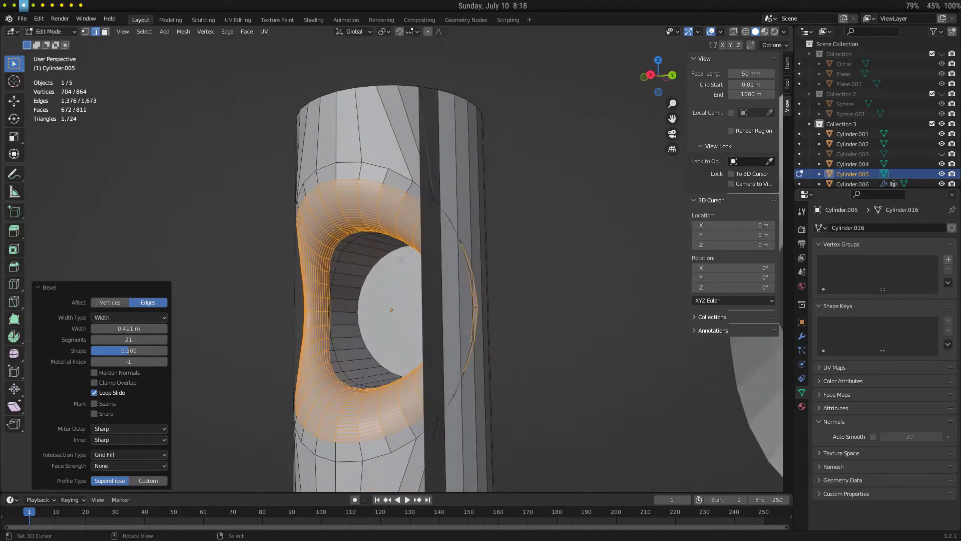
Leave Edit Mode and compare the beveled cylinder with the cut and chamfered cylinders beside it.
scroll(433, 326, "down", 5)
key("Tab")
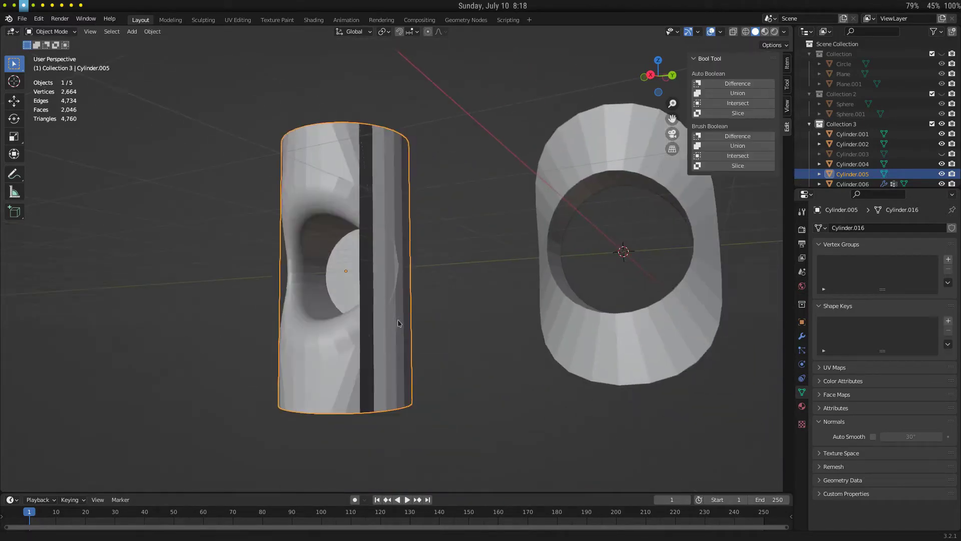
middle_click_drag(398, 320, 354, 326)
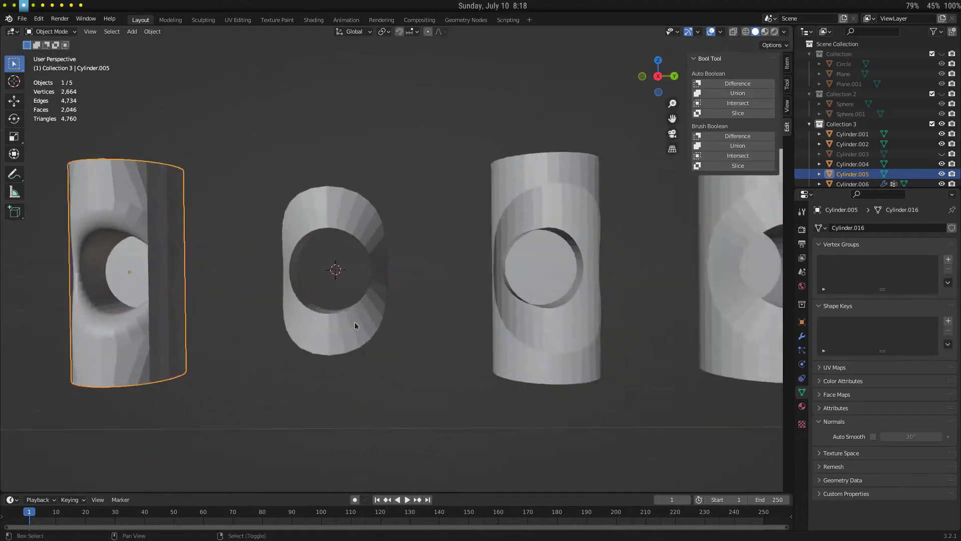
middle_click_drag(573, 294, 439, 323, "shift")
right_click(386, 235)
scroll(388, 241, "up", 5)
scroll(434, 322, "down", 3)
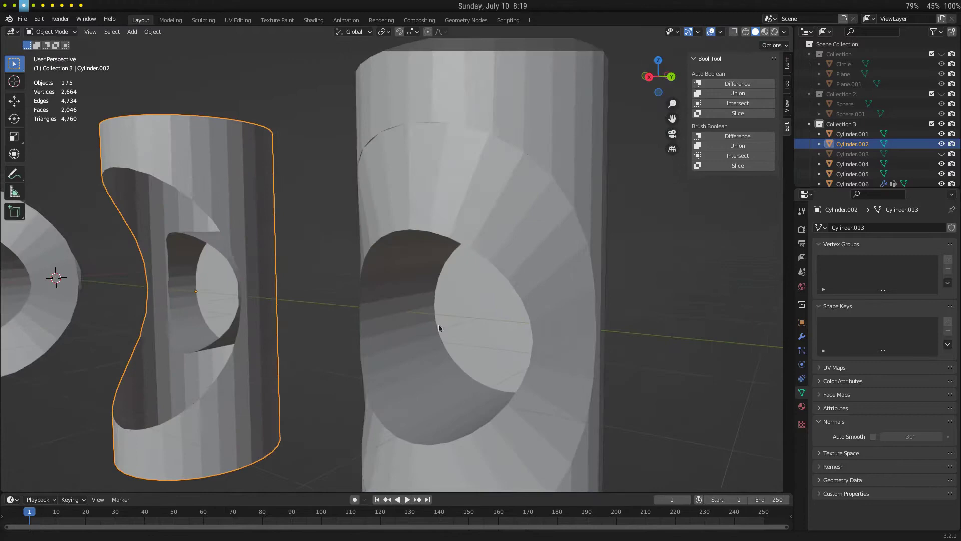
left_click(474, 263)
scroll(566, 245, "down", 5)
middle_click_drag(616, 256, 469, 248, "shift")
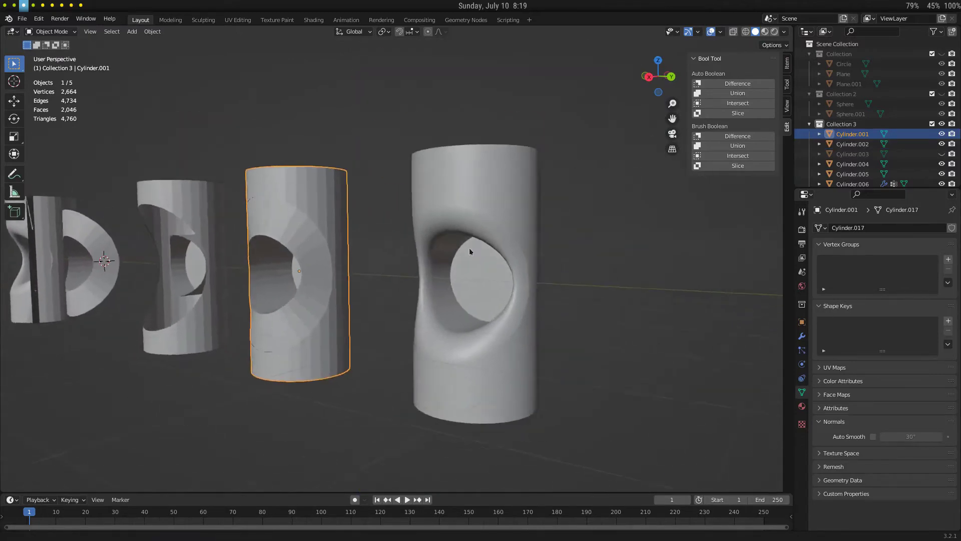
Examine the chamfered cylinder in Edit Mode by selecting its linked chamfer band around the hole, and return to Object Mode.
scroll(470, 248, "up", 5)
middle_click_drag(250, 237, 363, 261, "shift")
key("Tab")
middle_click_drag(250, 218, 350, 242, "shift")
scroll(351, 241, "up", 3)
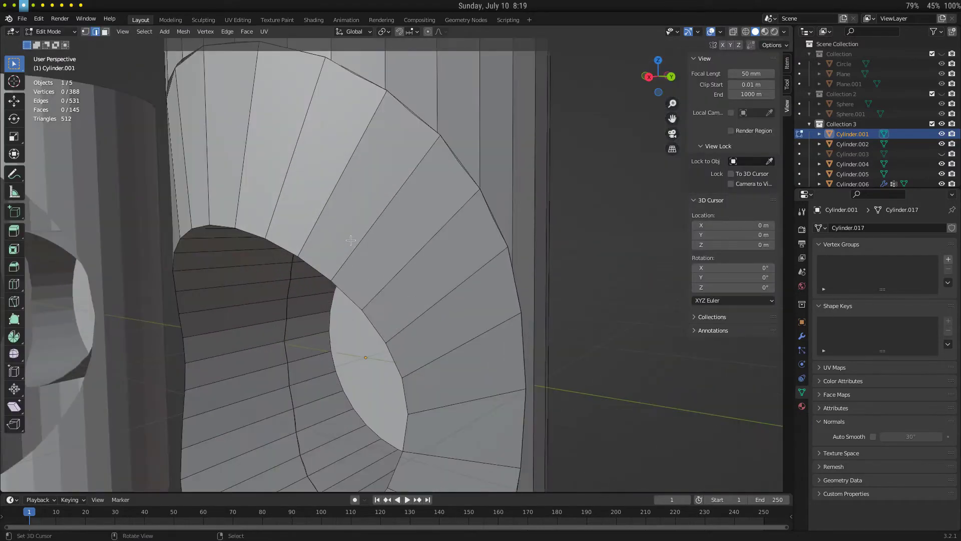
key("l")
key("g")
right_click(377, 243)
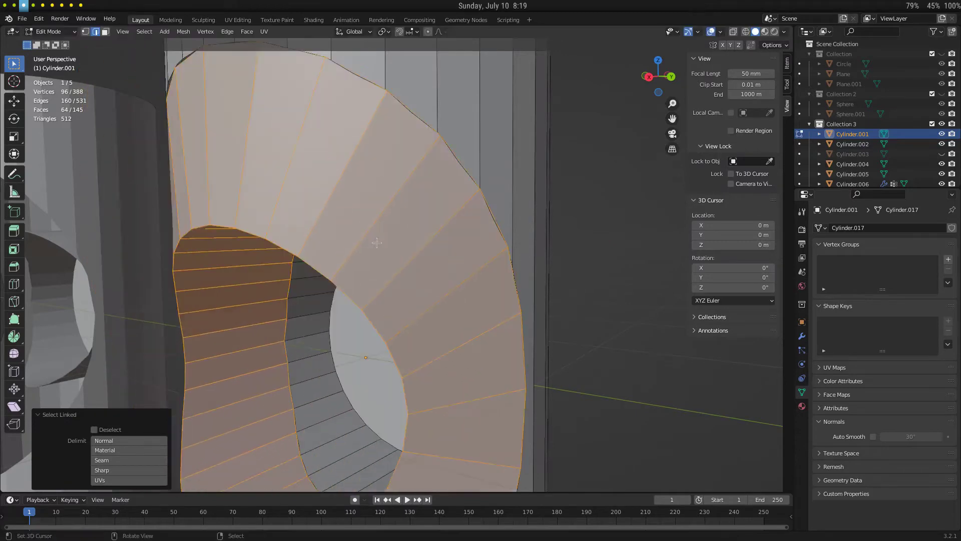
scroll(376, 243, "down", 5)
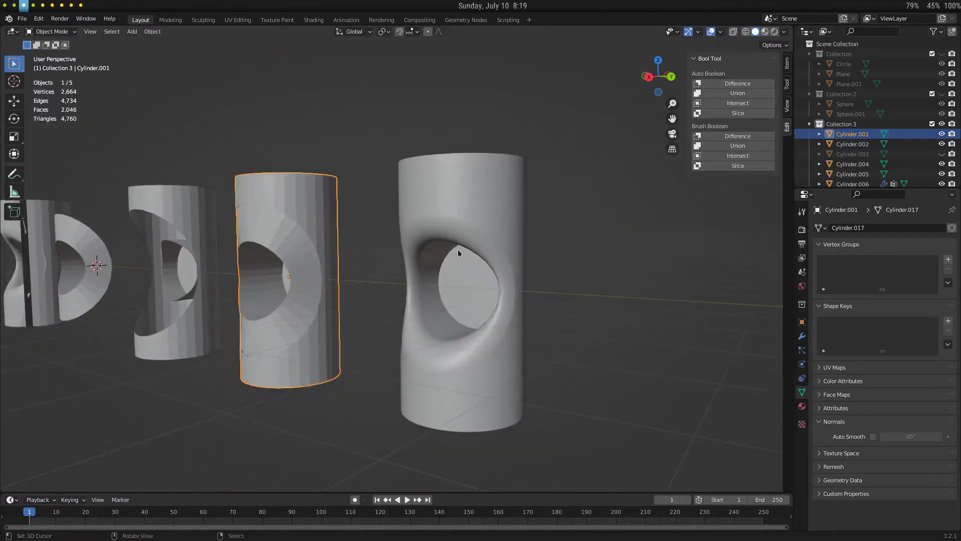
Select the smooth-shaded filleted cylinder, frame it with Frame Selected, and examine its rounded hole from several angles.
scroll(457, 249, "up", 5)
middle_click_drag(510, 314, 421, 301)
key("period")
key("Escape")
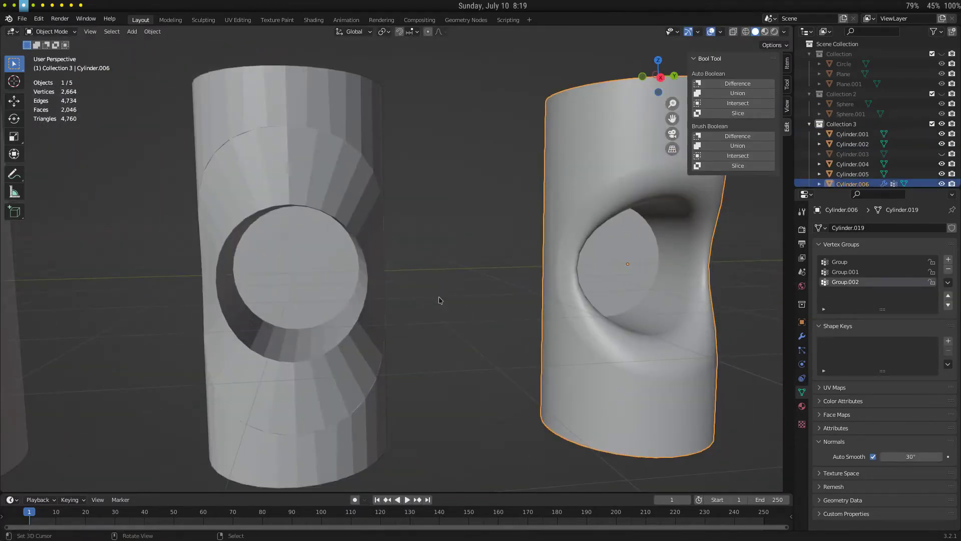
key("F3")
type("frame")
key("Down")
key("Down")
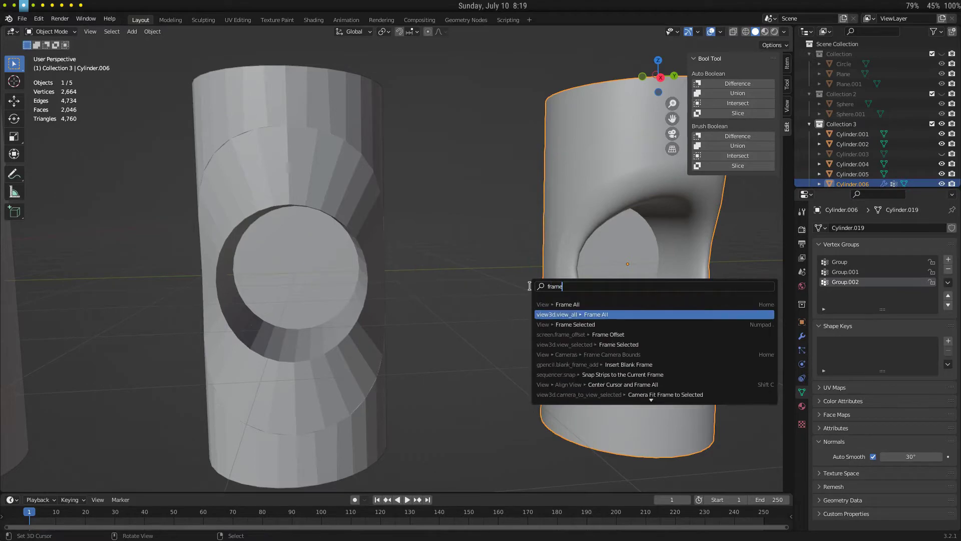
key("Return")
scroll(472, 332, "up", 3)
middle_click_drag(473, 331, 536, 328)
scroll(471, 342, "down", 2)
middle_click_drag(471, 342, 481, 336)
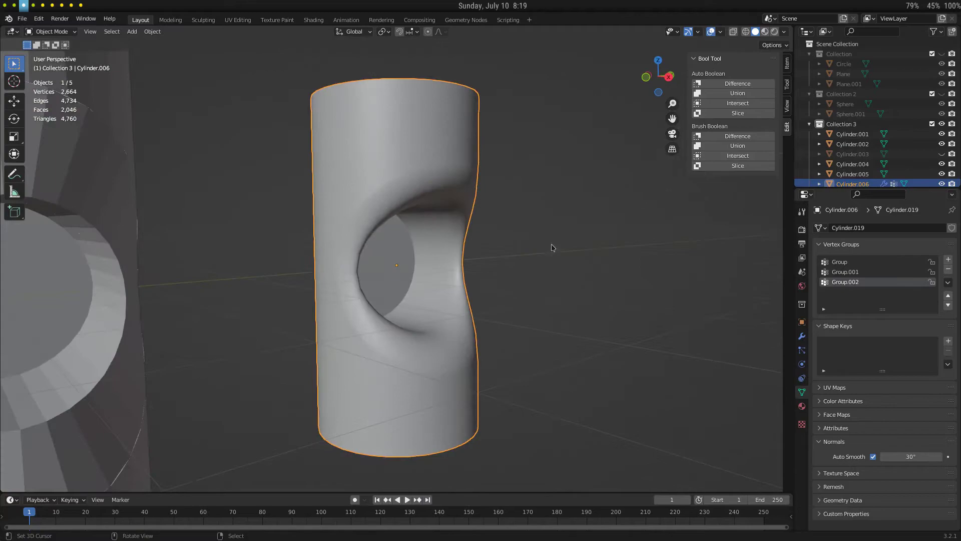
Turn on the wireframe overlay, deselect everything, and inspect the edge flow around the filleted hole.
left_click(721, 32)
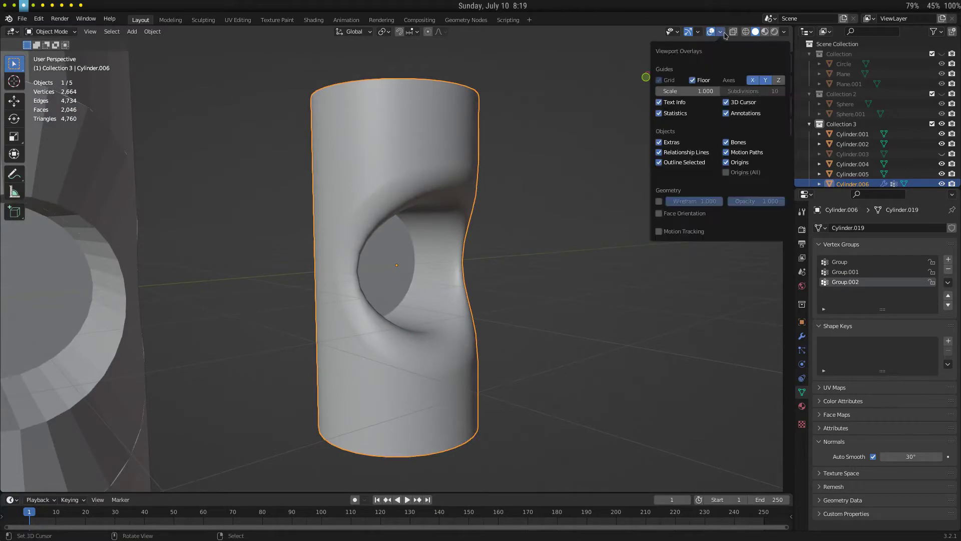
left_click(659, 202)
scroll(536, 208, "up", 3)
middle_click_drag(537, 209, 426, 211)
key("alt+a")
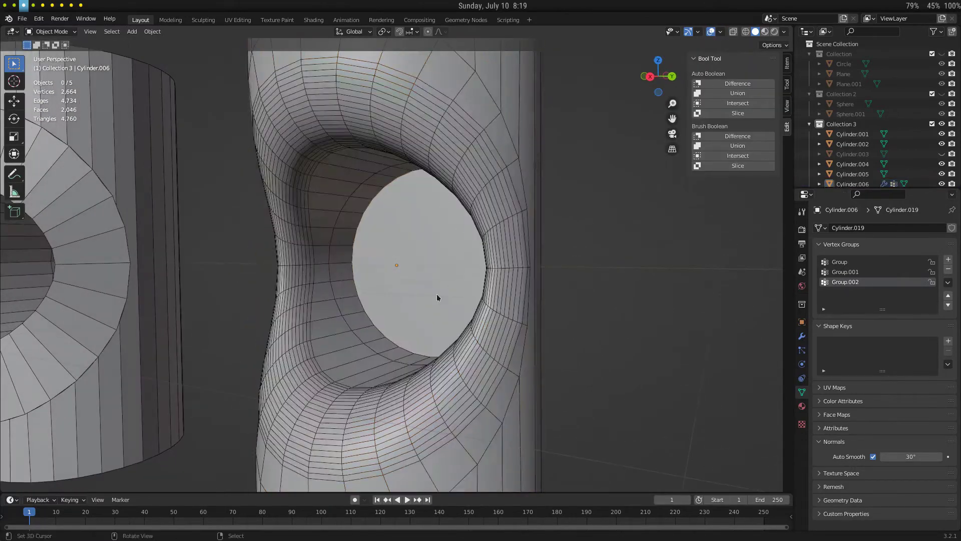
middle_click_drag(436, 294, 498, 269)
scroll(439, 254, "down", 5)
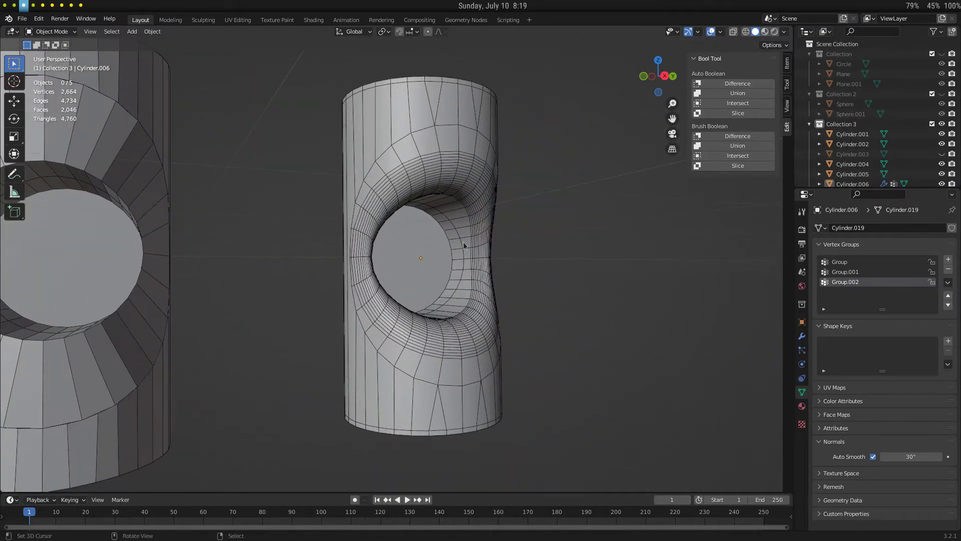
Show only Collection 2, select the merged spheres object Sphere.001, and open it in Edit Mode.
key("1")
middle_click_drag(434, 258, 479, 231)
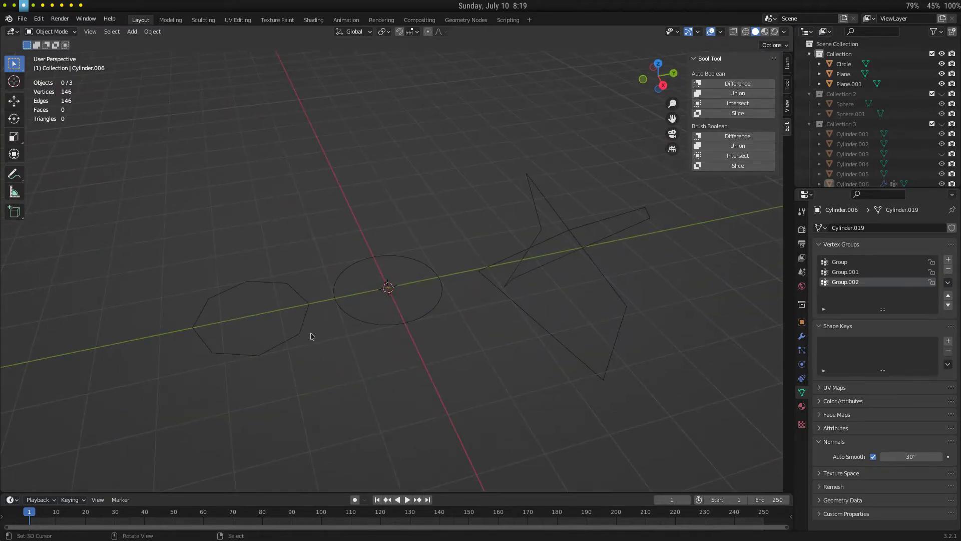
key("2")
left_click(383, 307)
key("KP_Decimal")
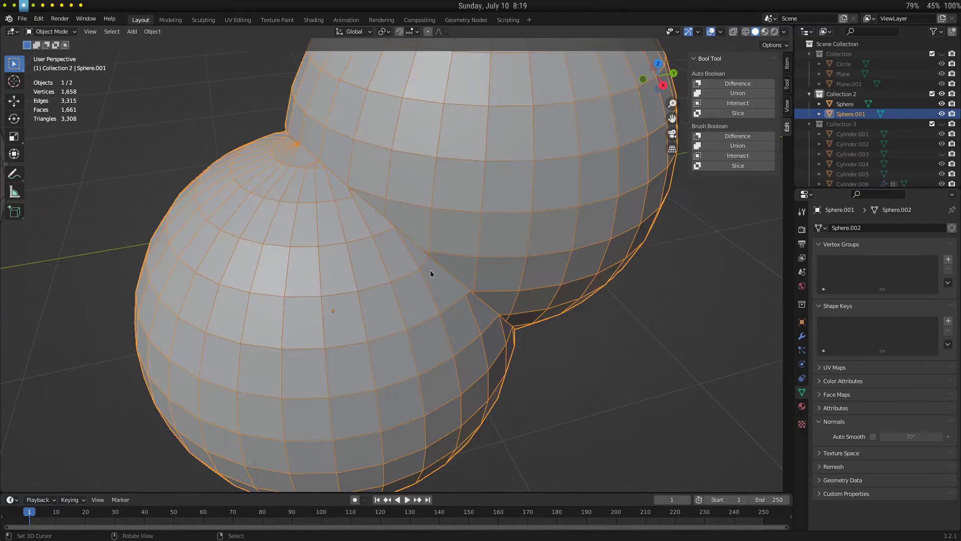
scroll(431, 270, "down", 5)
scroll(367, 254, "down", 1)
middle_click_drag(366, 254, 376, 253, "shift")
scroll(376, 253, "up", 4)
key("Tab")
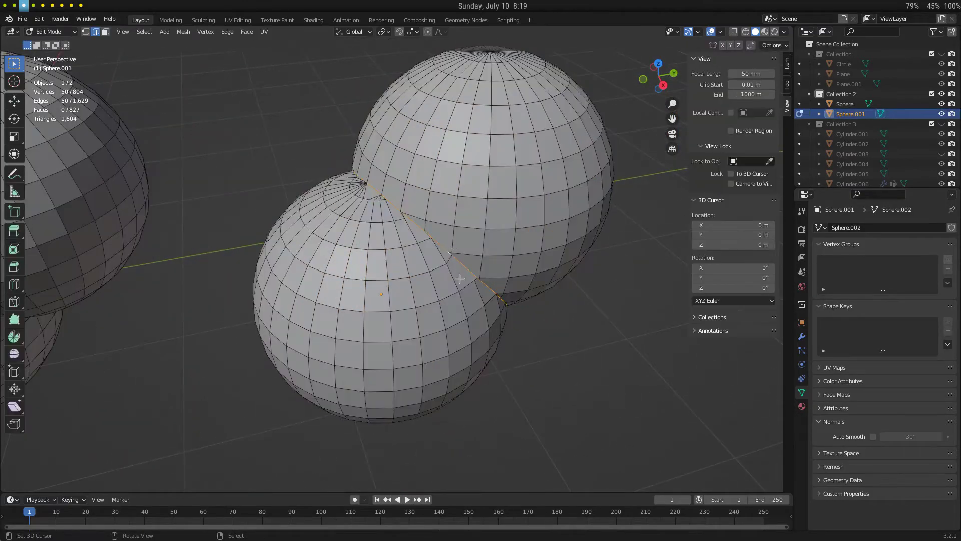
Duplicate the selected seam loop between the two spheres and place the copy about 1.96 m away, clear of the spheres.
scroll(445, 256, "up", 2)
middle_click_drag(444, 256, 451, 287)
scroll(450, 288, "down", 4)
key("shift+d")
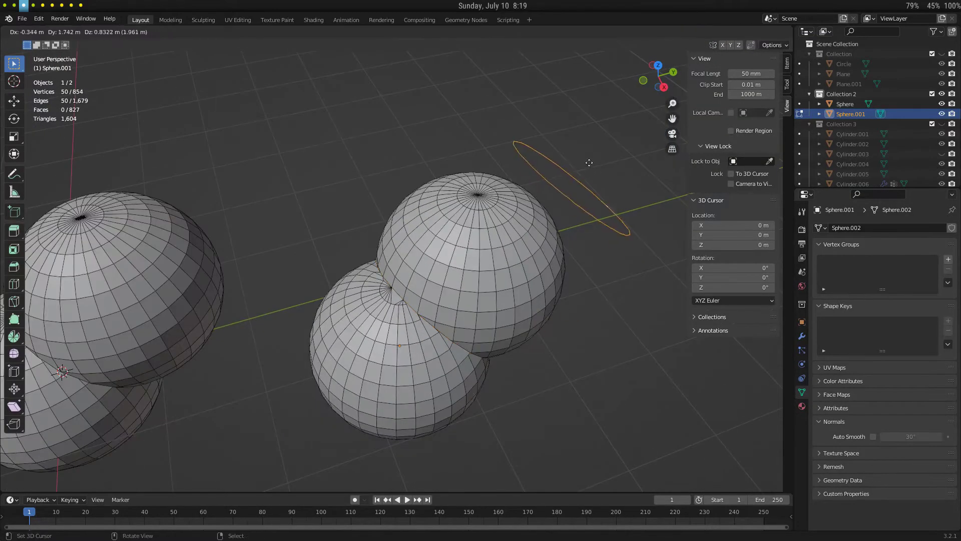
left_click(590, 163)
In vertex selection, extrude the duplicated loop into a tube by about -0.508 m in X, 0.474 m in Y and 0.268 m in Z.
key("Tab")
key("Tab")
middle_click_drag(601, 162, 515, 192)
middle_click_drag(419, 172, 455, 178, "shift")
scroll(491, 209, "up", 2)
scroll(380, 112, "down", 5)
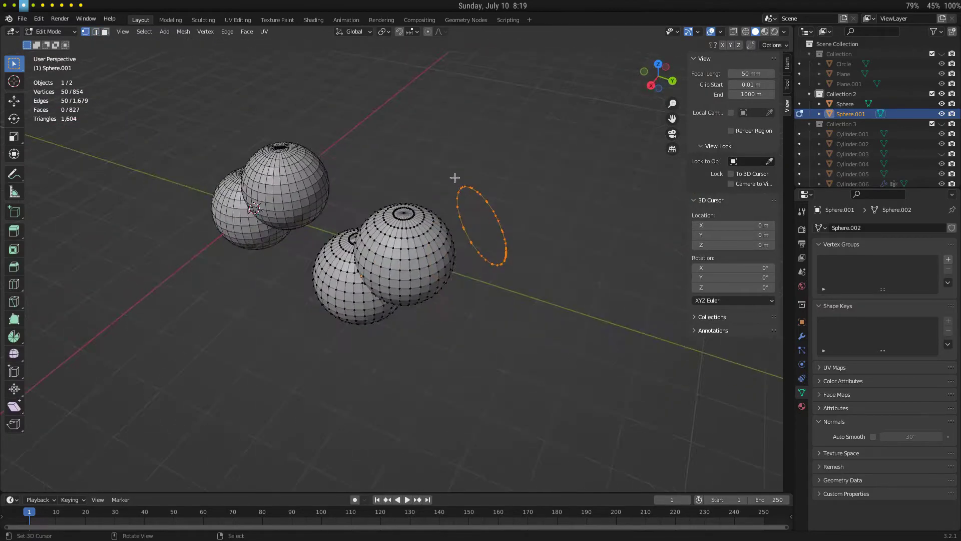
key("e")
left_click(473, 201)
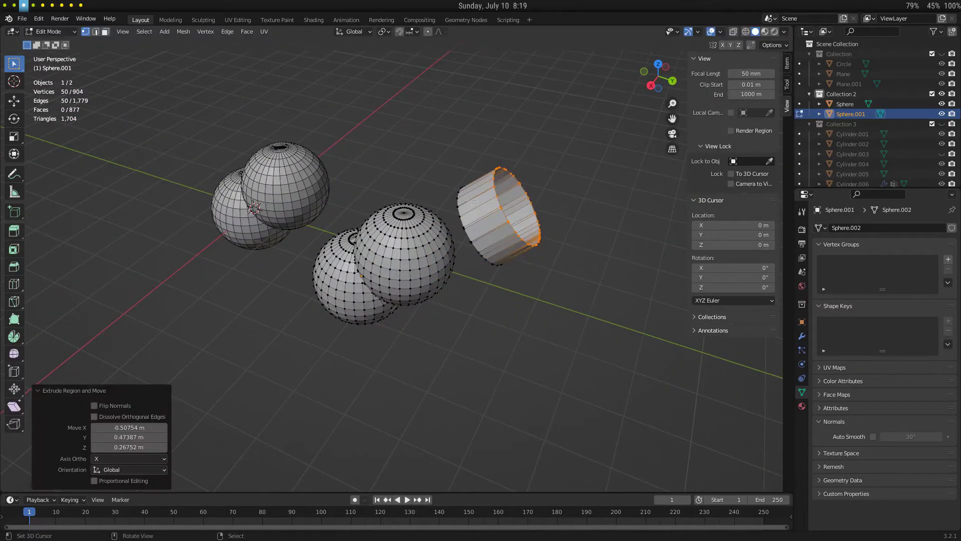
Extrude the tube's original rim by about 0.482, -0.549 and -0.133 m in X, Y, Z, and scale it up into a flare.
right_click(458, 212, "alt")
middle_click_drag(524, 208, 515, 202)
key("e")
left_click(477, 223)
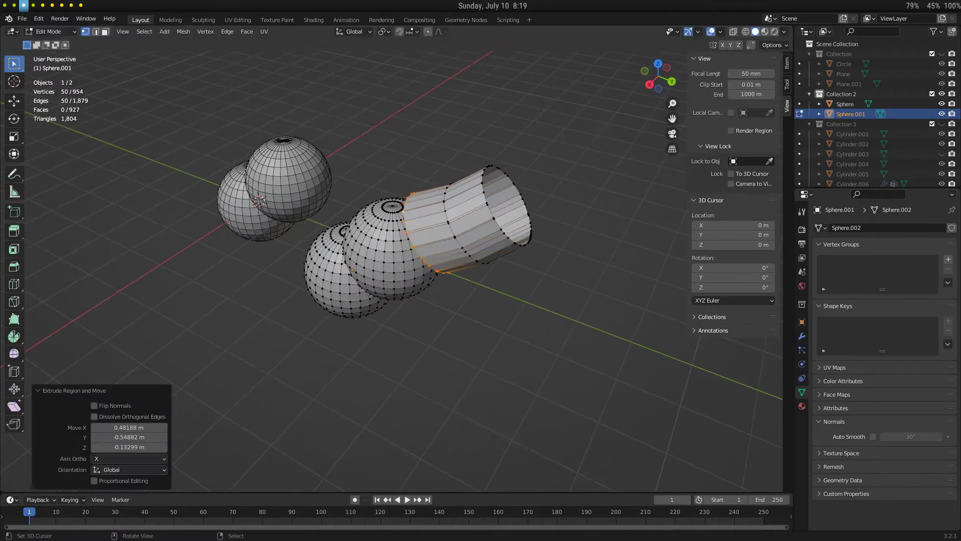
key("s")
left_click(495, 198)
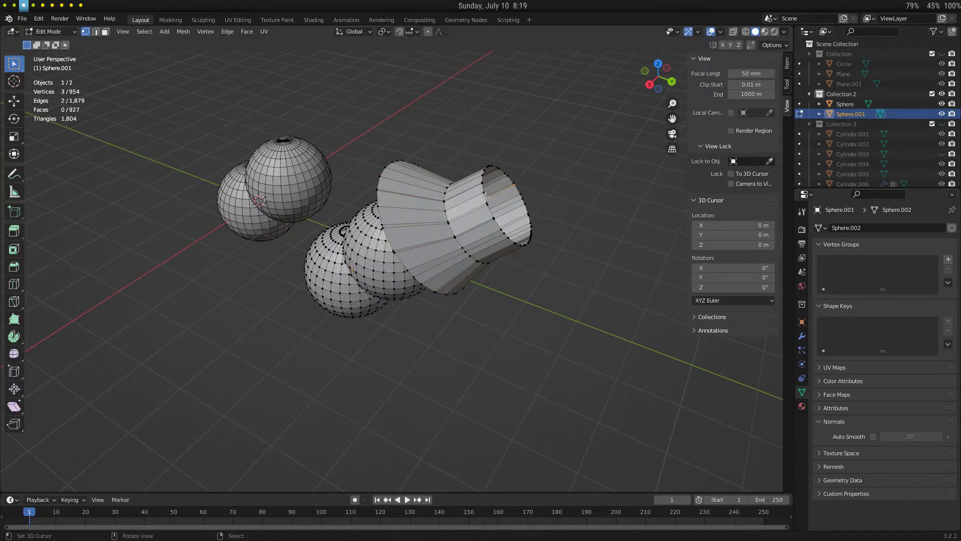
Switch to edge selection, select the tube's opposite open rim loop, and scale it up into a second flare.
left_click(485, 200, "alt")
key("2")
key("alt+a")
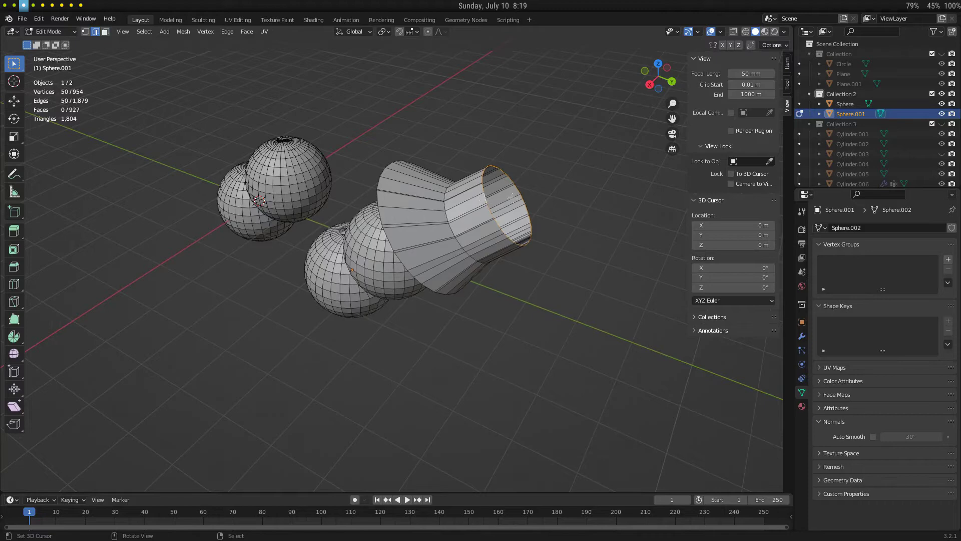
key("s")
left_click(550, 202)
Try beveling the middle edge loop of the double flare about 0.46 m wide with 21 segments.
key("Tab")
middle_click_drag(474, 233, 521, 229)
scroll(521, 229, "up", 3)
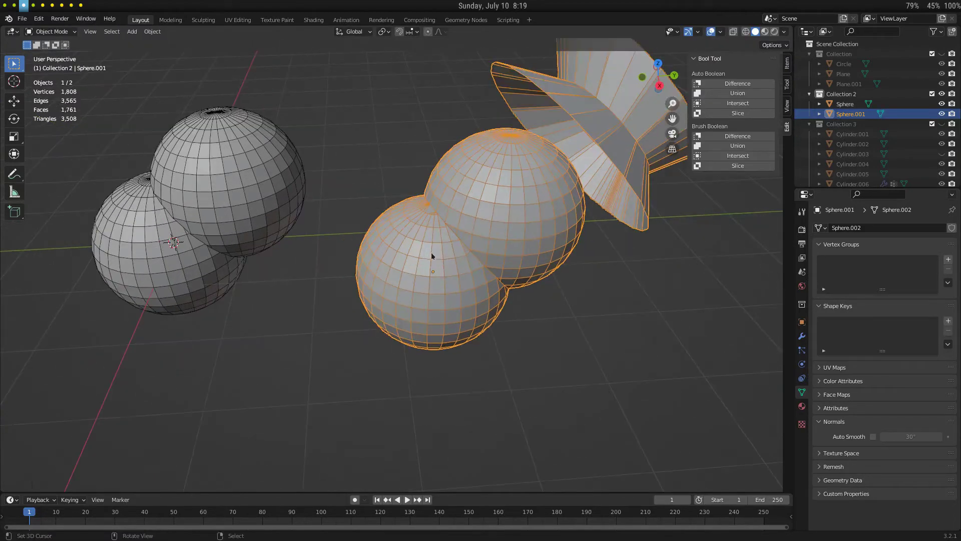
middle_click_drag(611, 136, 478, 220, "shift")
key("Tab")
scroll(475, 210, "up", 2)
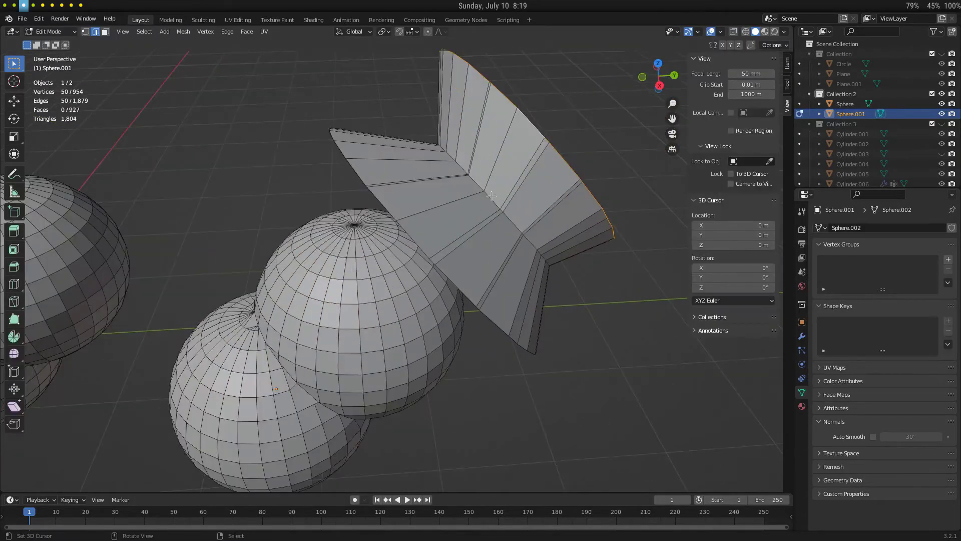
left_click(476, 208, "alt")
key("ctrl+b")
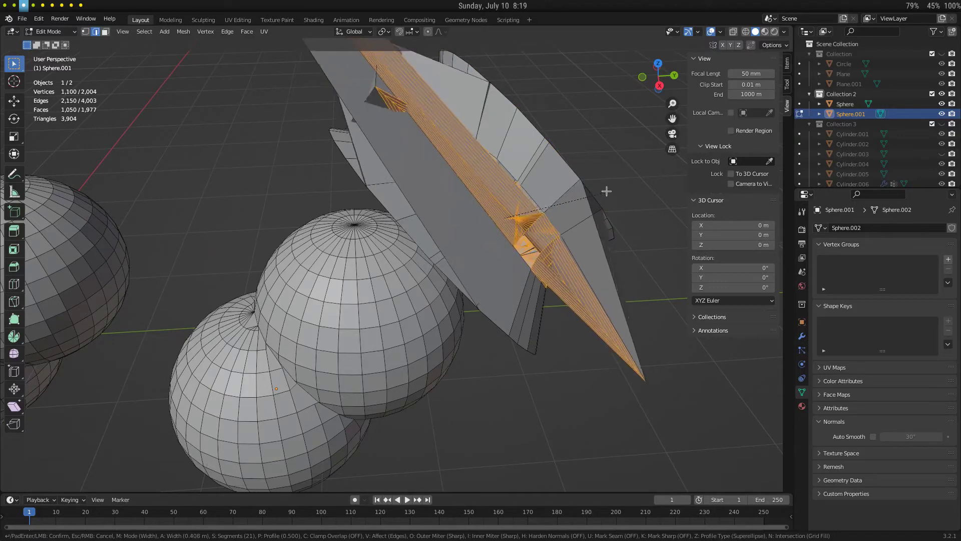
left_click(609, 191)
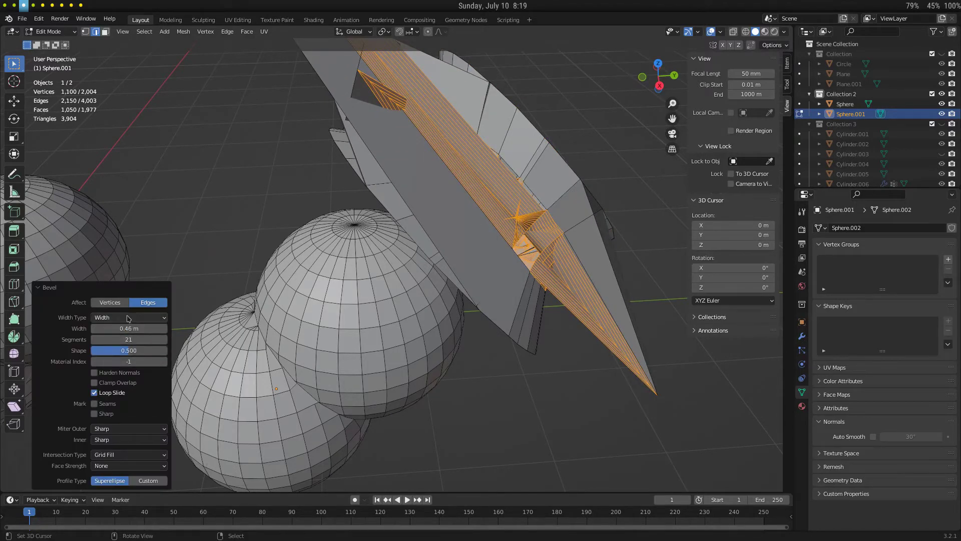
Turn off Loop Slide for the bevel, inspect the flare, and undo the bevel.
left_click(95, 392)
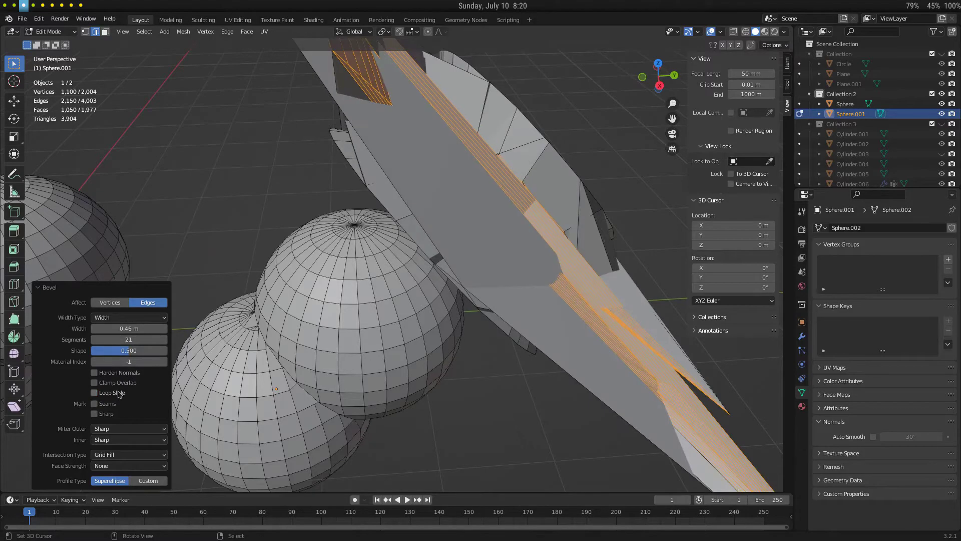
scroll(395, 258, "down", 3)
middle_click_drag(396, 258, 461, 200)
key("ctrl+z")
scroll(395, 270, "up", 4)
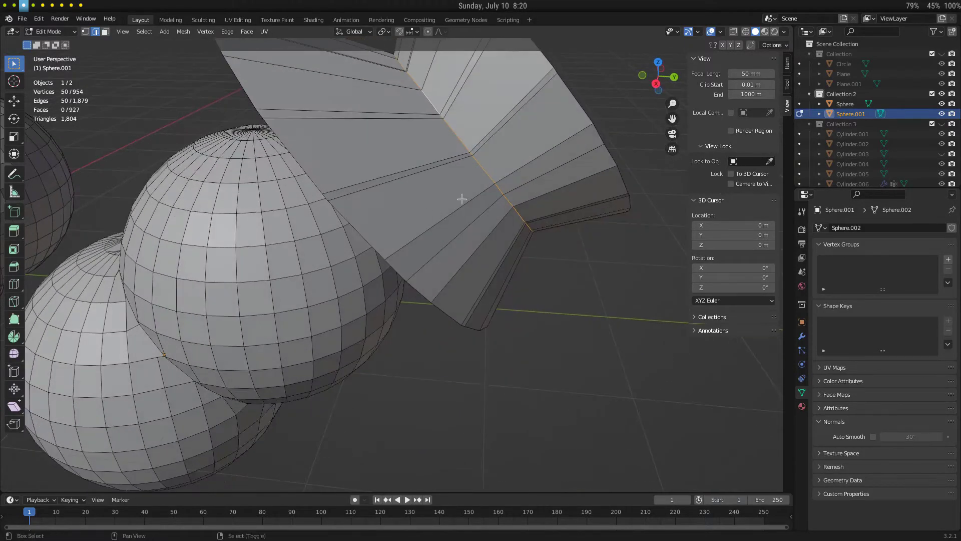
Select all linked geometry of the double flare and recalculate its normals to the outside.
scroll(462, 200, "down", 3)
key("ctrl+b")
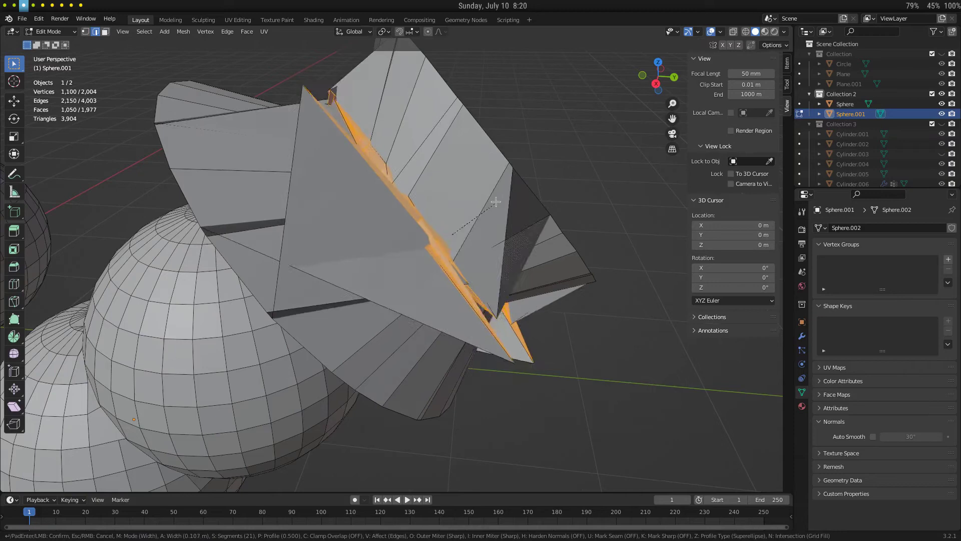
key("Escape")
key("ctrl+l")
key("shift+n")
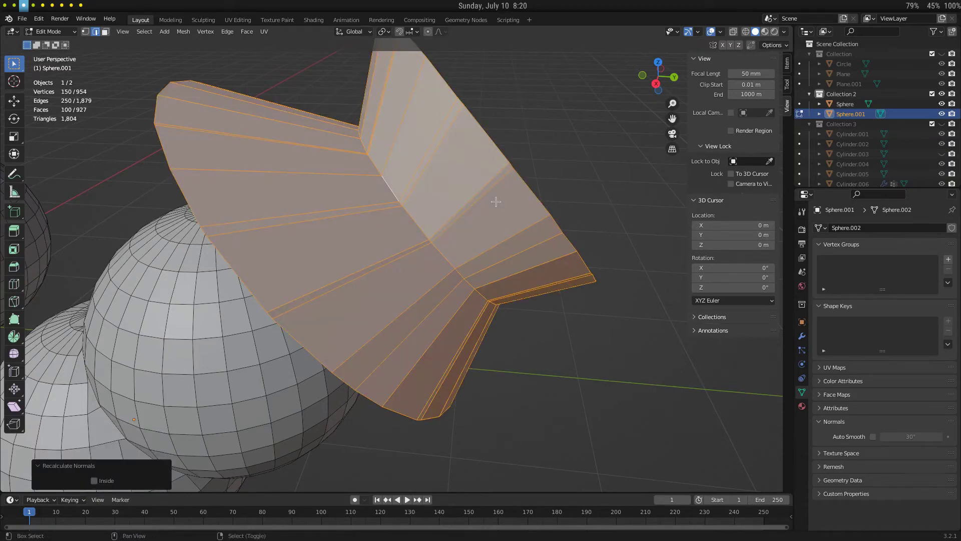
Bevel the flare's middle edge loop about 0.853 m wide with 21 segments and Loop Slide off.
right_click(417, 222, "alt")
key("ctrl+b")
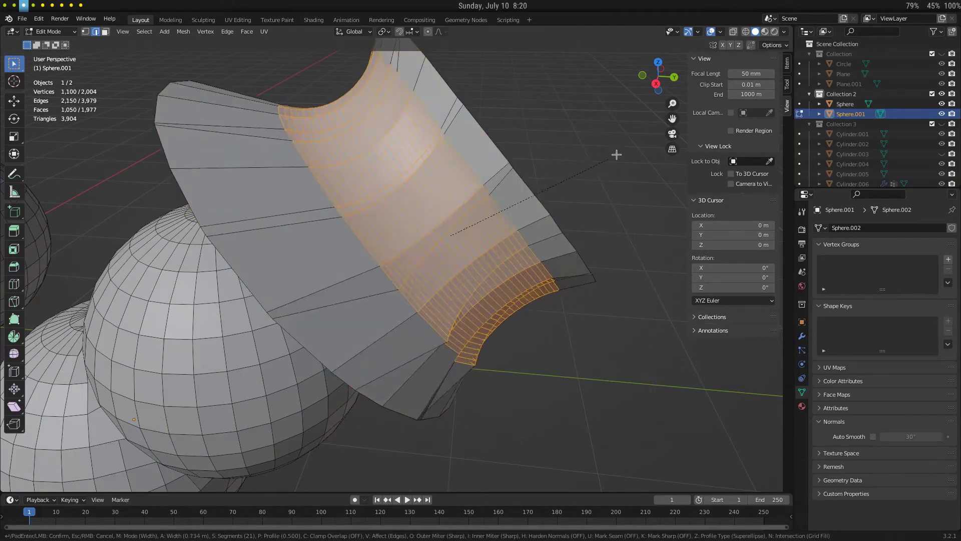
left_click(574, 169)
middle_click_drag(575, 170, 416, 201)
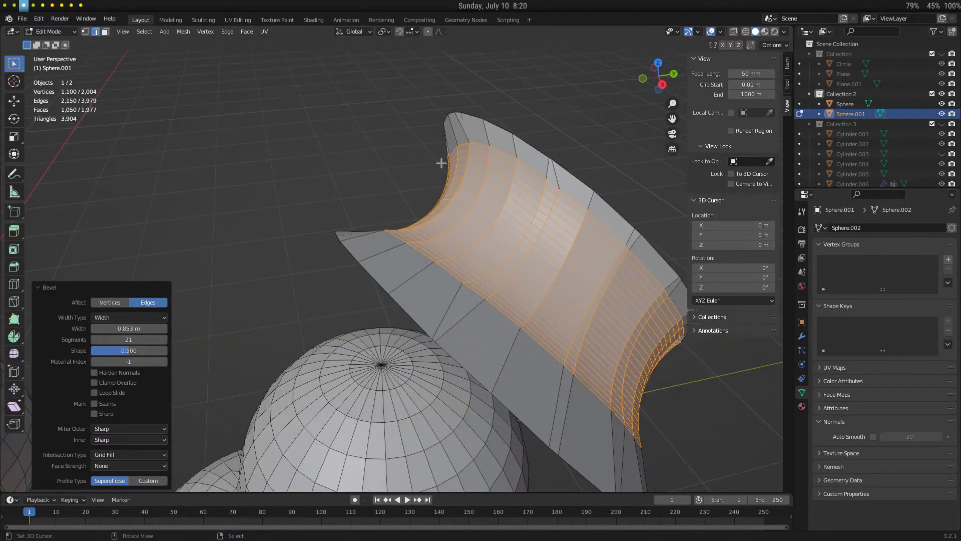
Set the bevel's width type to Offset with a width of 0.655 m, and turn on Clamp Overlap.
left_click(129, 317)
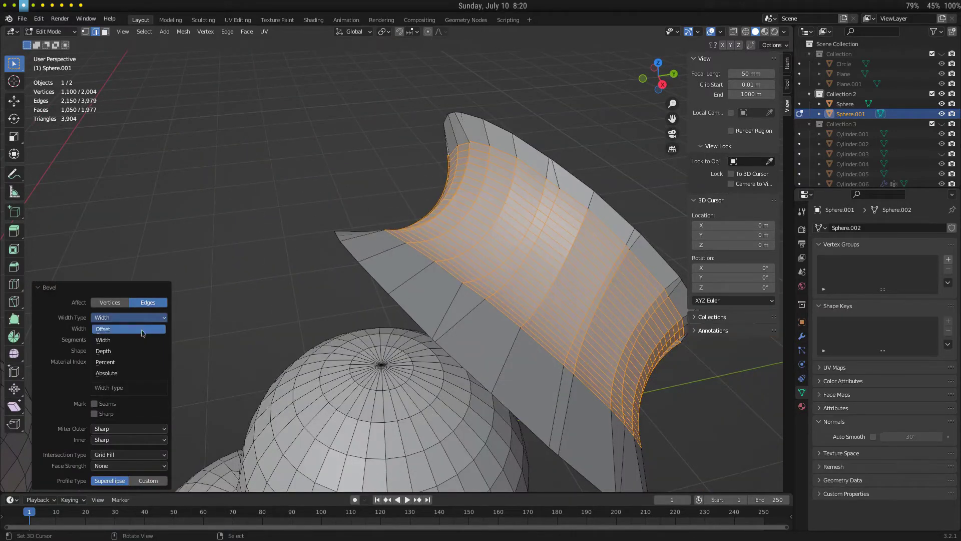
left_click(129, 320)
left_click_drag(131, 328, 105, 329)
left_click(94, 383)
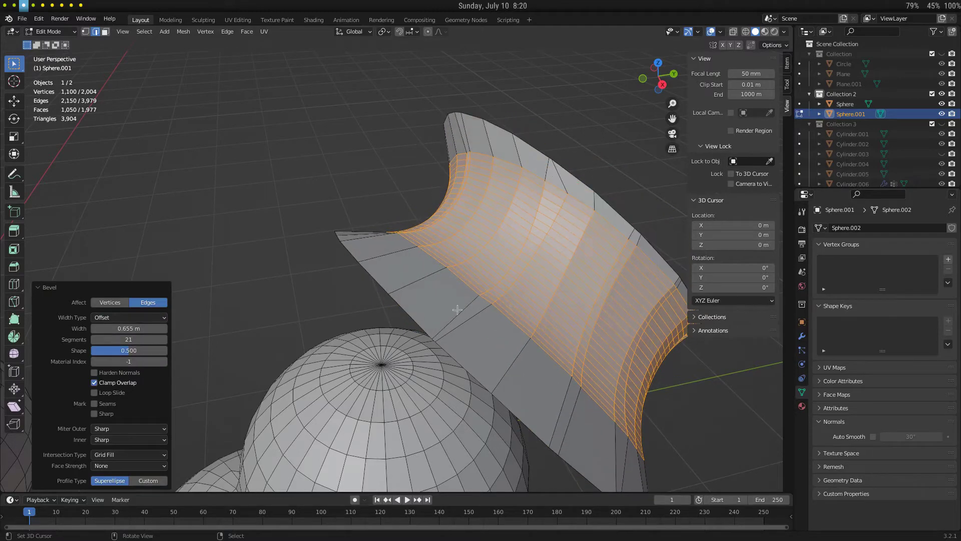
Shade Sphere.001 smooth and inspect the beveled flare from another angle with the viewport overlays hidden, then restore the overlays.
key("Tab")
right_click(541, 305)
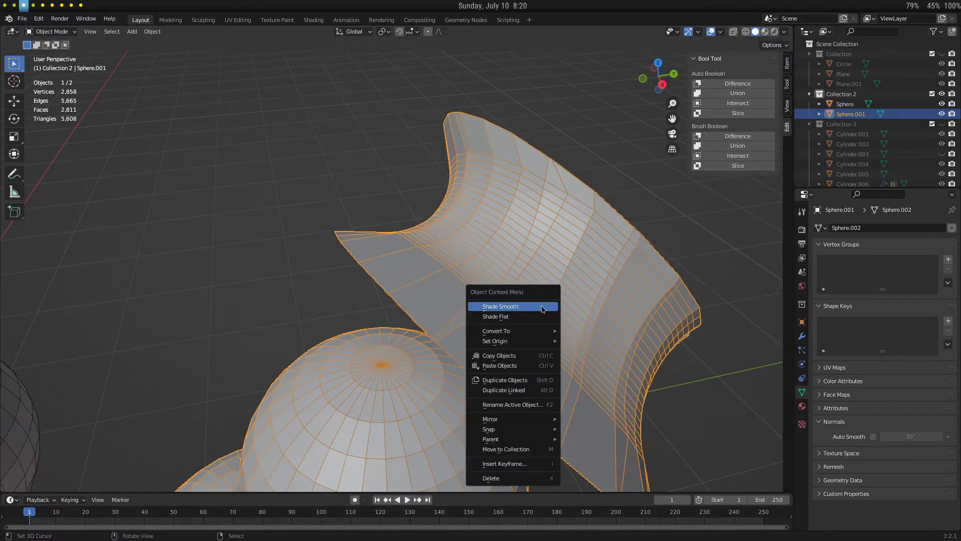
left_click(711, 33)
middle_click_drag(570, 260, 402, 258)
key("Tab")
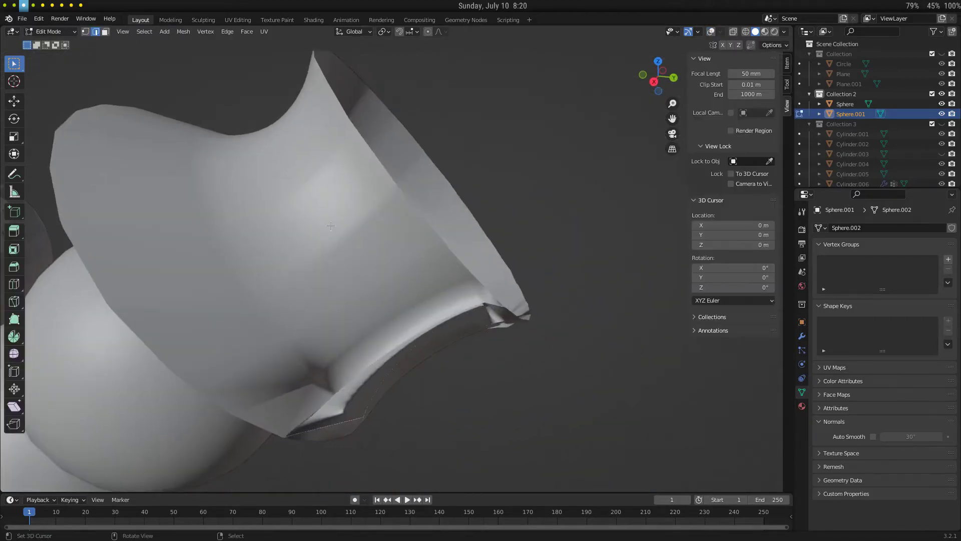
left_click(711, 31)
middle_click_drag(390, 210, 348, 229)
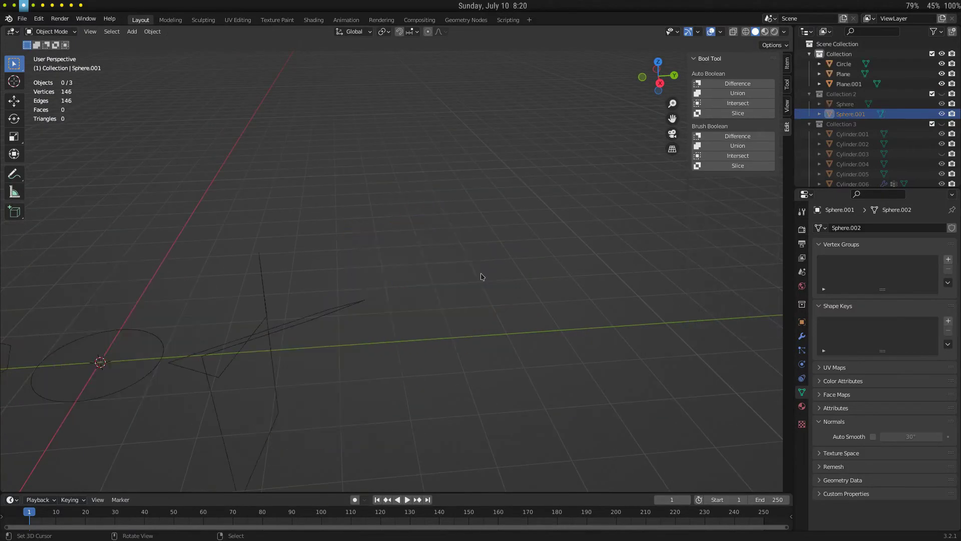
Run Interp on all vertices of the eight-sided circle and set its samples to 22.
middle_click_drag(483, 275, 393, 289)
left_click(407, 293)
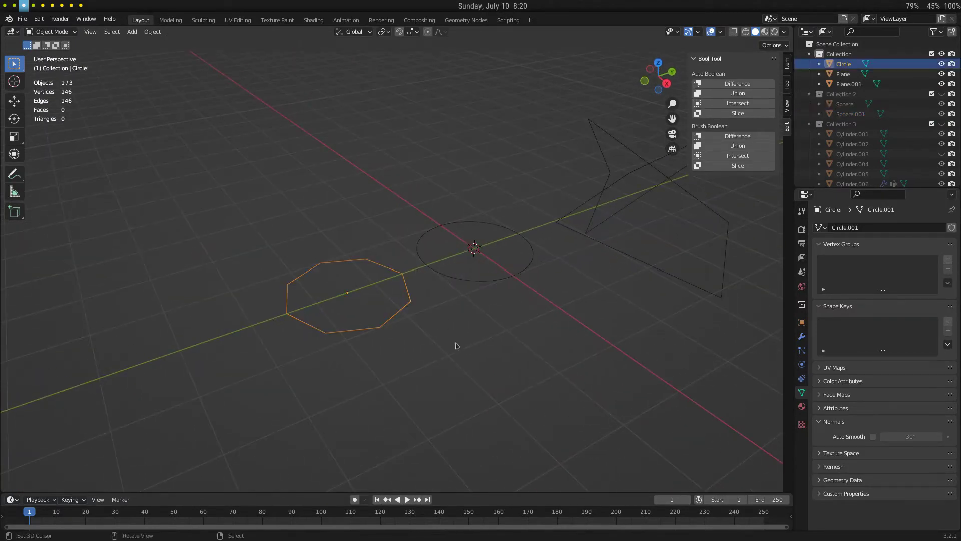
key("Tab")
key("1")
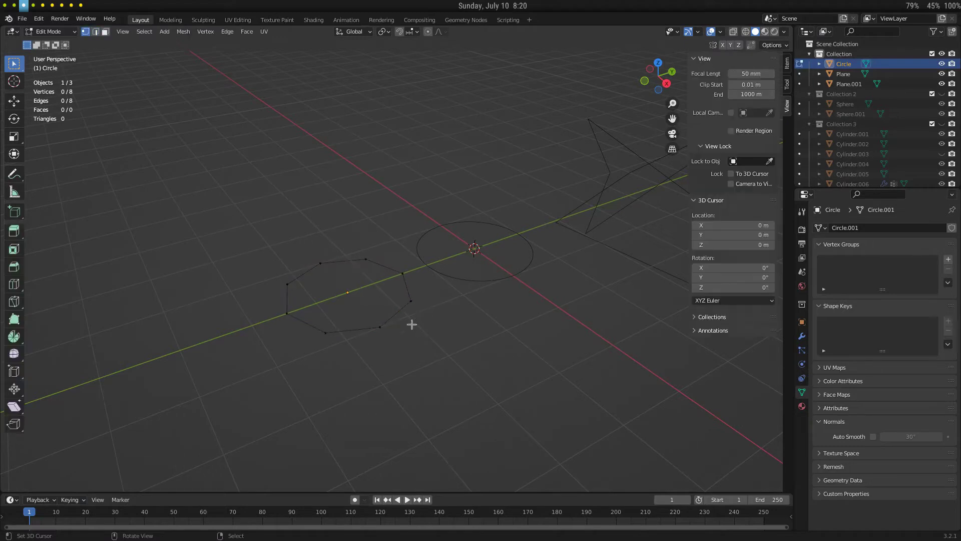
middle_click_drag(410, 324, 460, 307)
key("a")
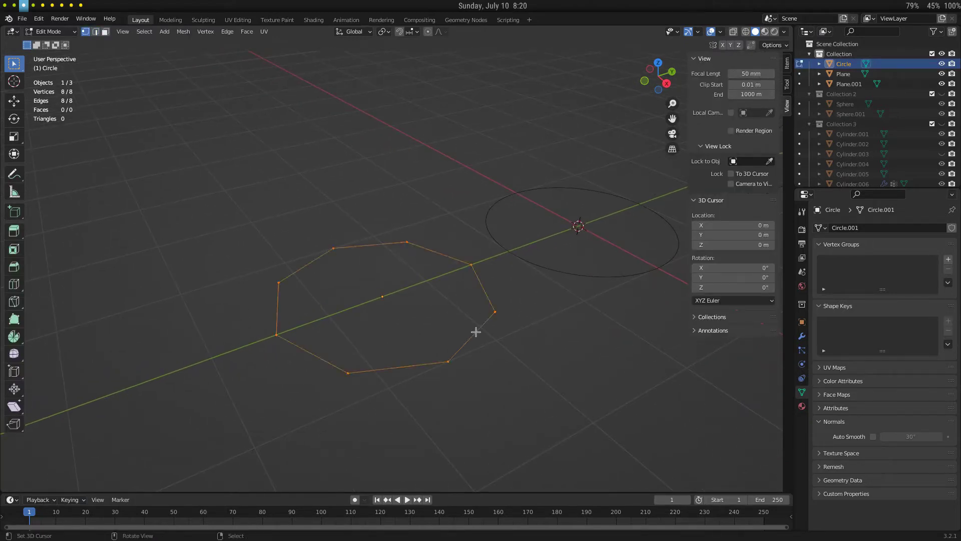
key("F3")
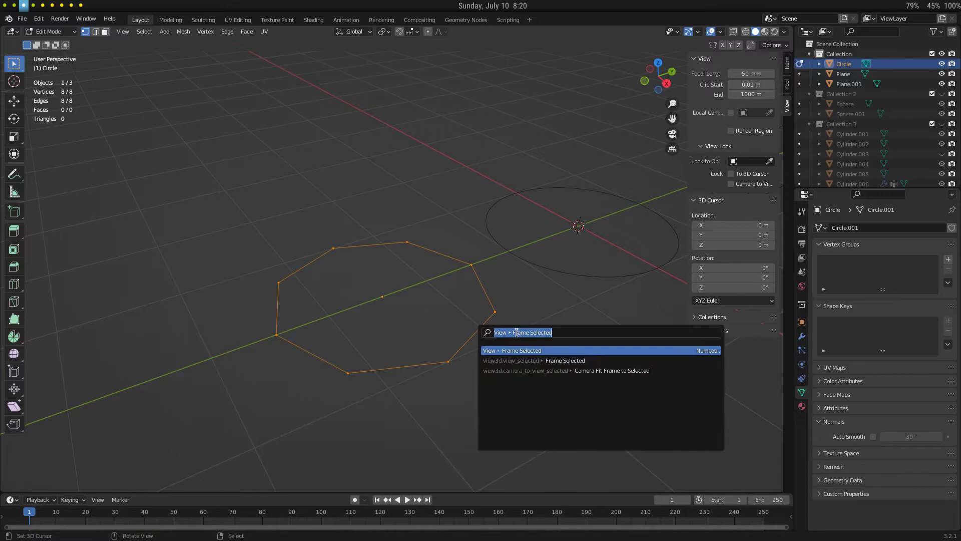
type("interp")
key("Return")
middle_click_drag(389, 336, 555, 278)
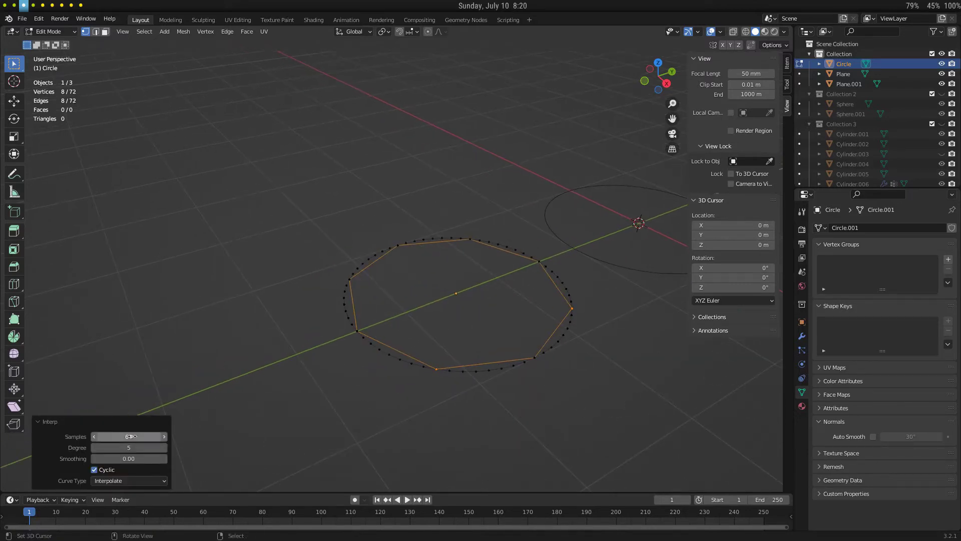
left_click_drag(129, 436, 145, 436)
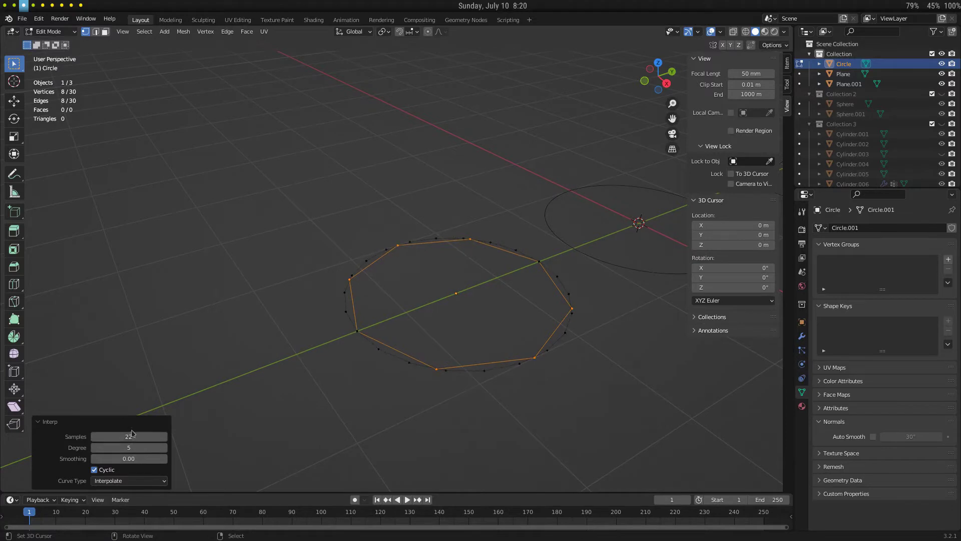
Examine the interpolated points along the eight-sided circle and try moving one of them.
scroll(451, 291, "up", 5)
left_click(358, 198)
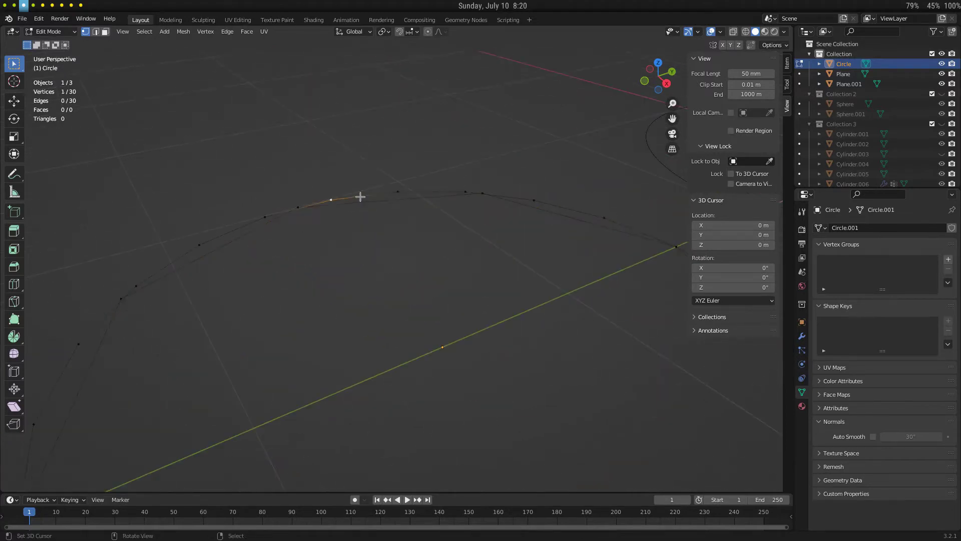
left_click(395, 191)
scroll(467, 250, "down", 4)
left_click(301, 230)
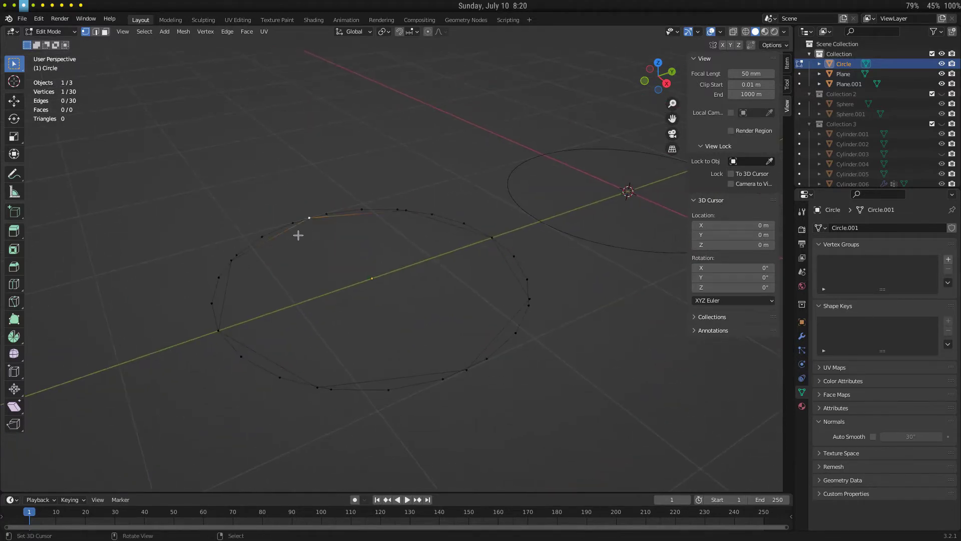
key("g")
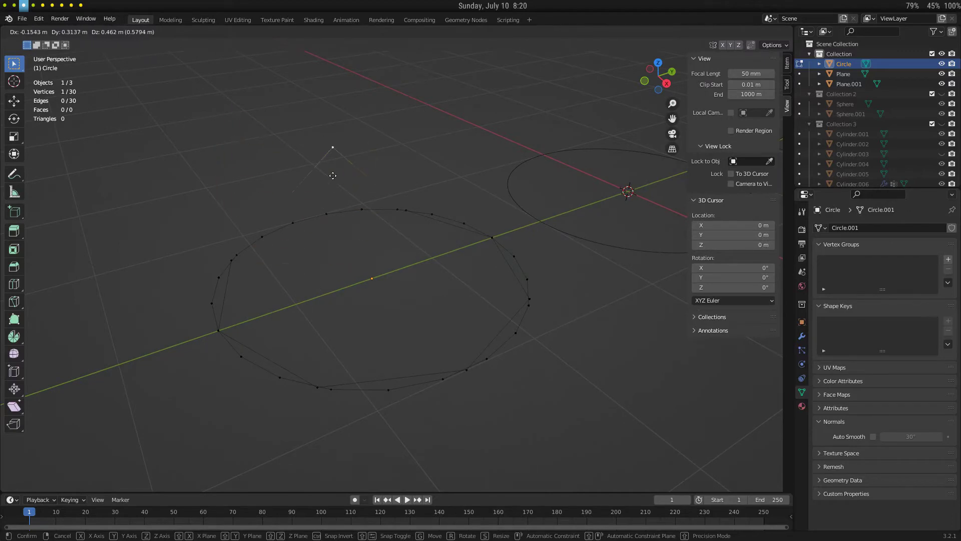
right_click(346, 179)
scroll(419, 241, "down", 2)
scroll(419, 241, "down", 1)
middle_click_drag(419, 240, 399, 280, "shift")
Run Interp on the dense circle at the origin and reduce it to 6 samples.
key("Tab")
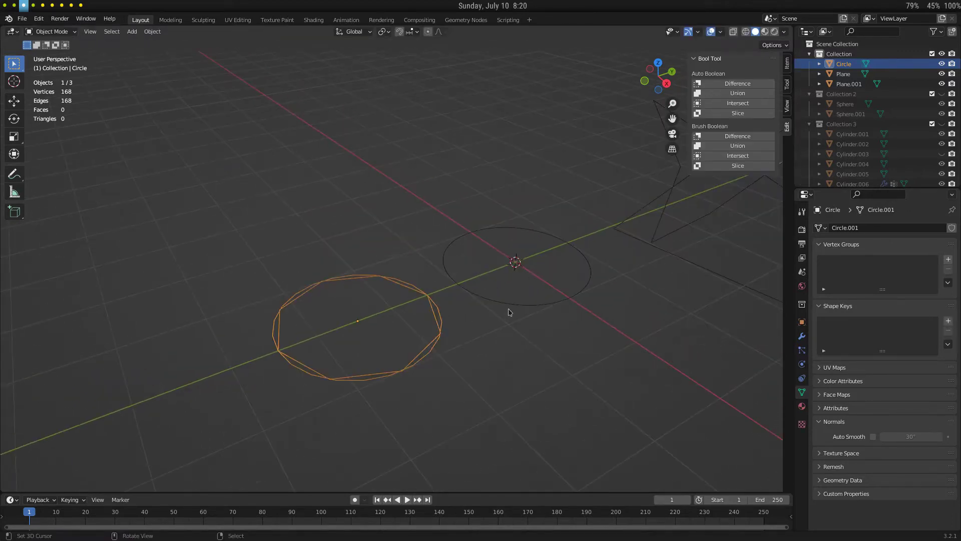
right_click(510, 309)
key("Tab")
middle_click_drag(568, 317, 514, 324, "shift")
scroll(420, 350, "up", 3)
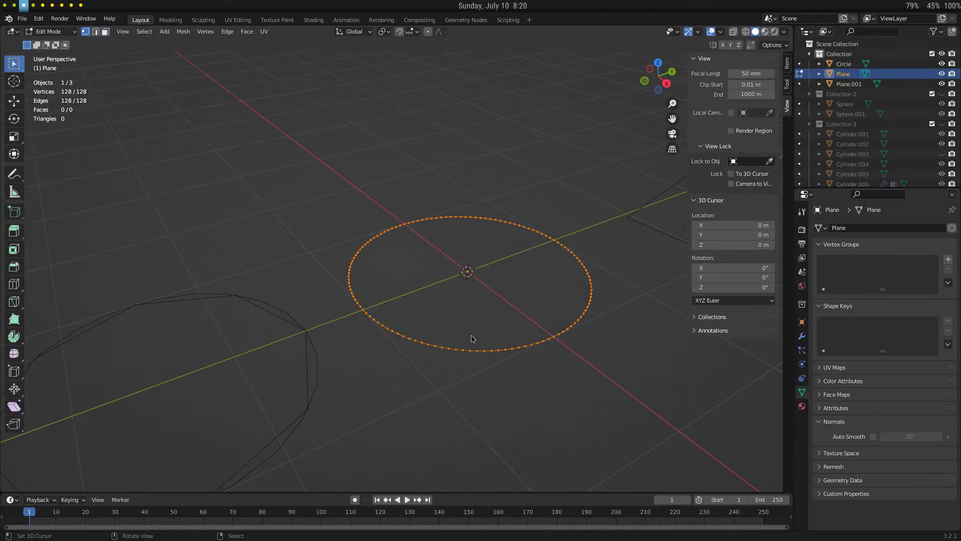
key("F3")
key("Return")
left_click(129, 436)
type("3")
key("Return")
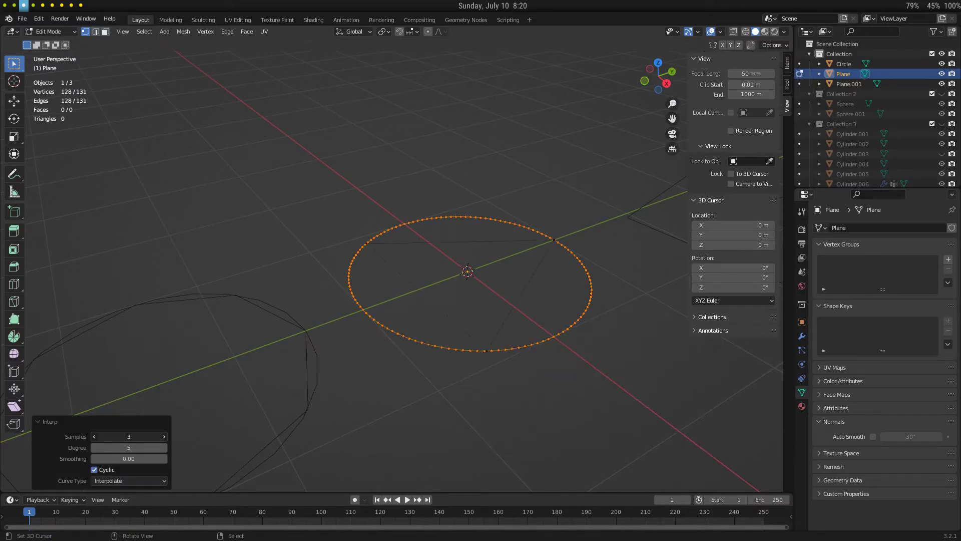
key("Tab")
scroll(524, 281, "down", 2)
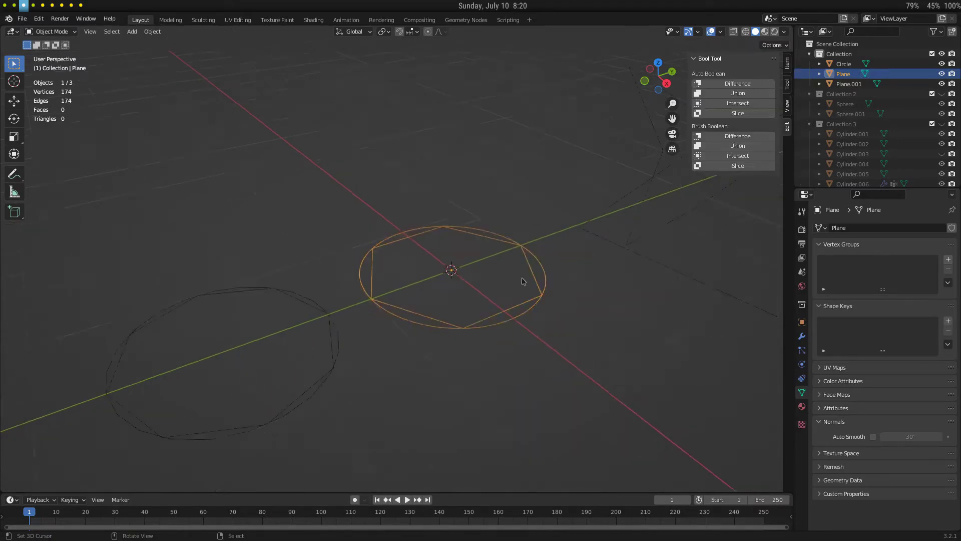
Run Interp on all vertices of the angular non-planar outline, Plane.001.
middle_click_drag(524, 281, 413, 316, "shift")
right_click(545, 286)
key("Tab")
scroll(418, 249, "up", 1)
middle_click_drag(551, 288, 511, 253, "shift")
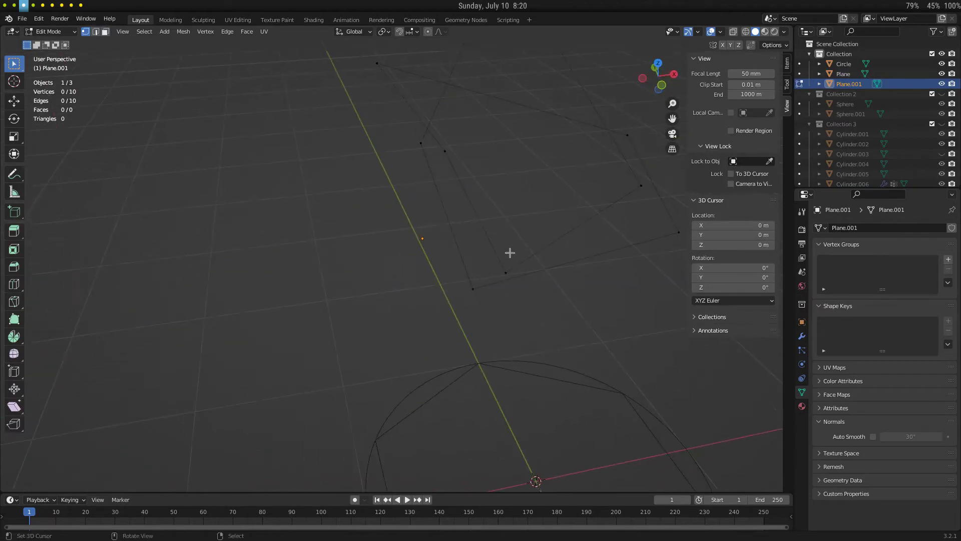
key("a")
key("F3")
key("Return")
middle_click_drag(478, 222, 382, 279)
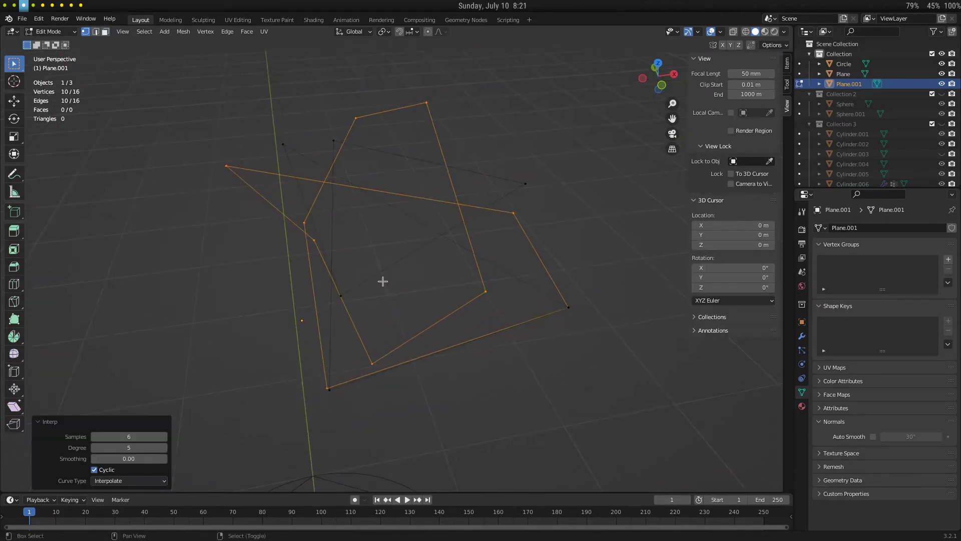
Set the outline's interpolation samples to 498 and inspect the smooth curve from several angles.
left_click_drag(128, 437, 255, 437)
middle_click_drag(301, 296, 382, 284)
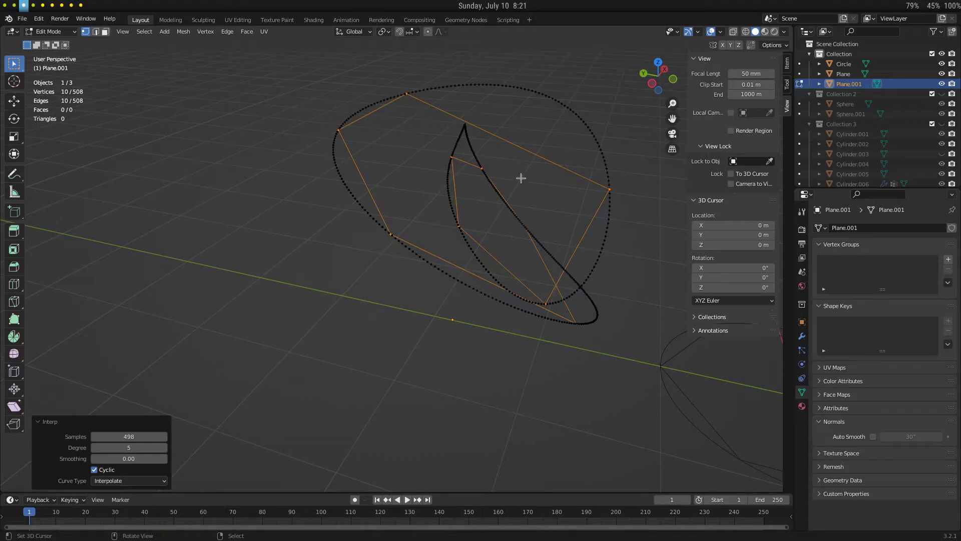
middle_click_drag(495, 312, 530, 378)
key("Tab")
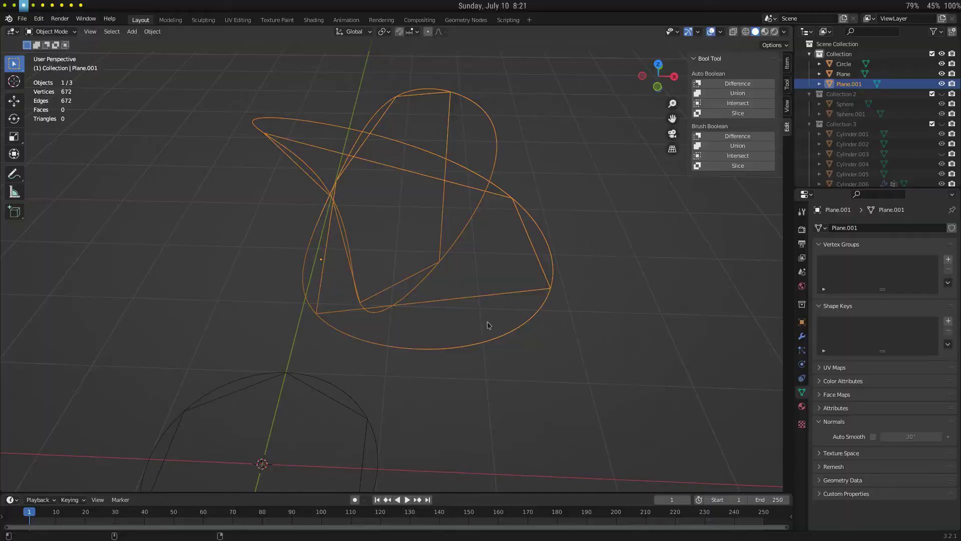
Switch to the Matplotlib 3D plot and rotate it to compare the curves with their control polygon.
key("super+1")
left_click_drag(399, 305, 479, 357)
left_click_drag(581, 370, 550, 368)
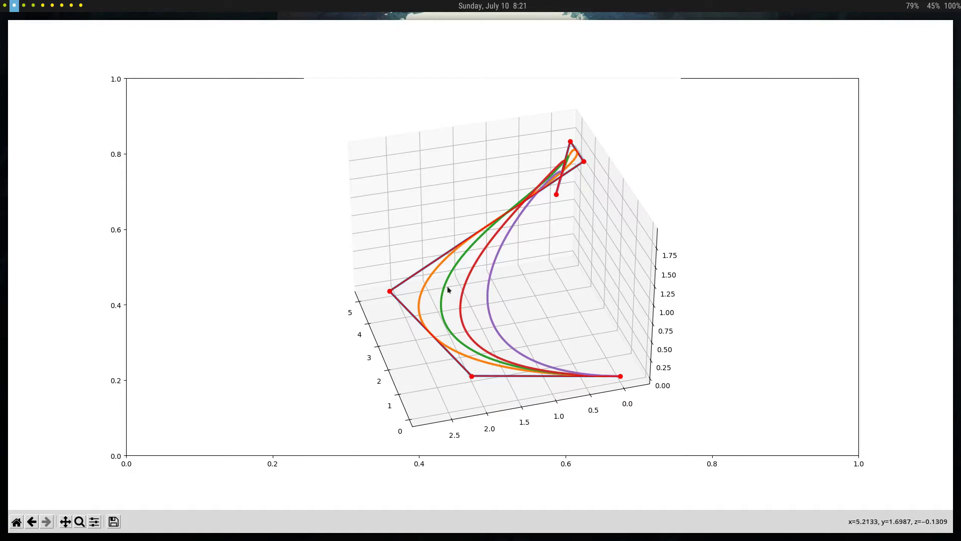
left_click_drag(448, 290, 449, 226)
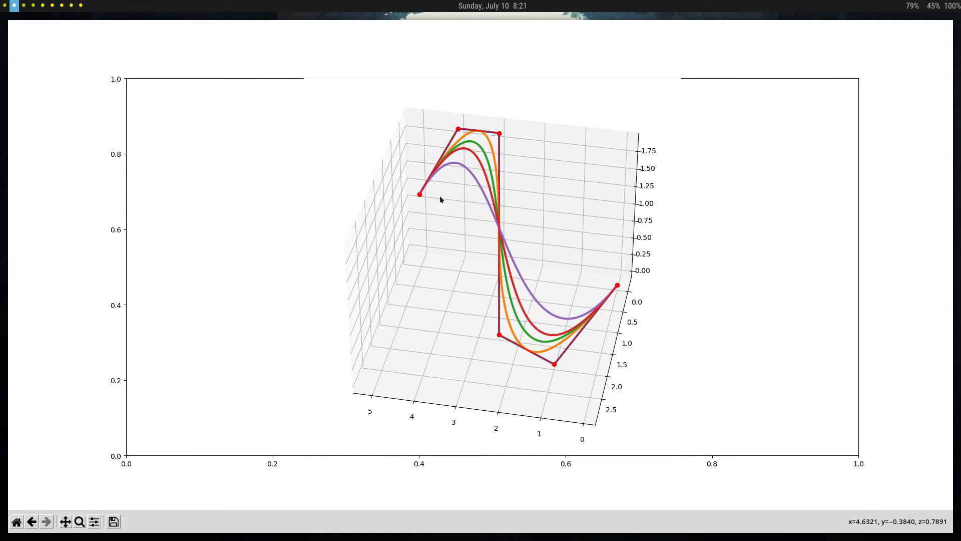
Switch back to Blender, show only Collection 2, and open Sphere.001 for editing.
key("super+3")
scroll(486, 301, "down", 5)
middle_click_drag(486, 302, 491, 212)
key("2")
middle_click_drag(535, 187, 505, 221, "shift")
left_click(507, 218)
key("Tab")
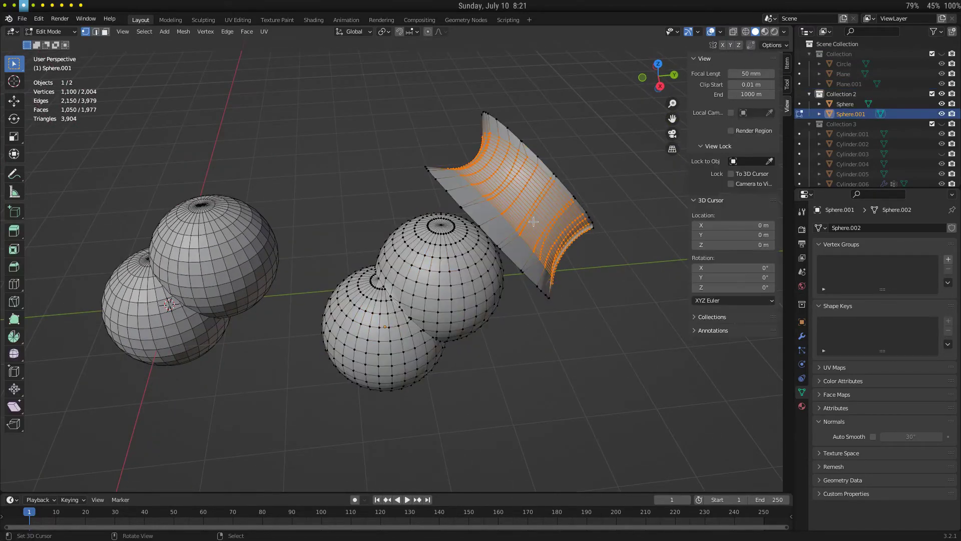
Clear the selection, select all linked geometry of the detached flare, and delete it.
key("a")
key("alt+a")
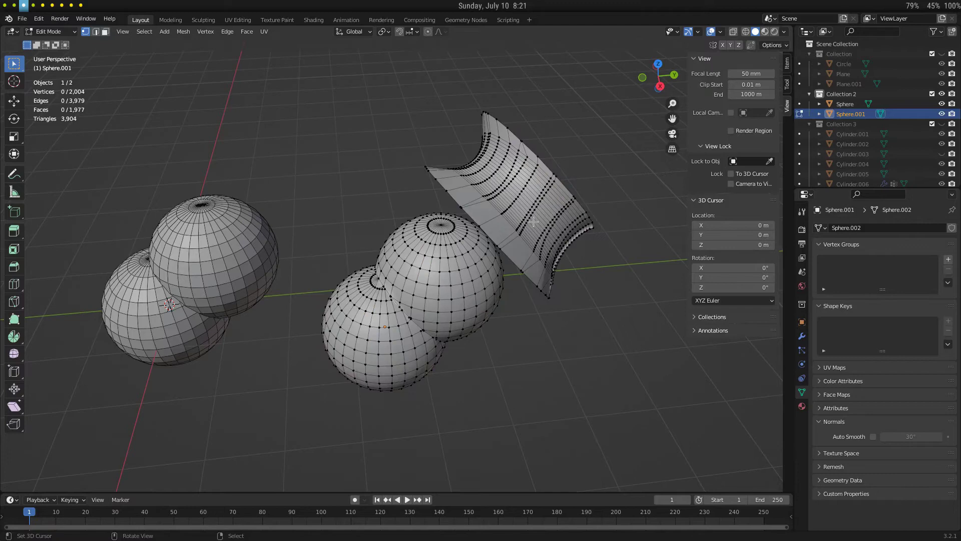
key("l")
key("x")
left_click(531, 221)
Select a single starting vertex on the intersection seam between the two merged spheres.
scroll(500, 171, "up", 8)
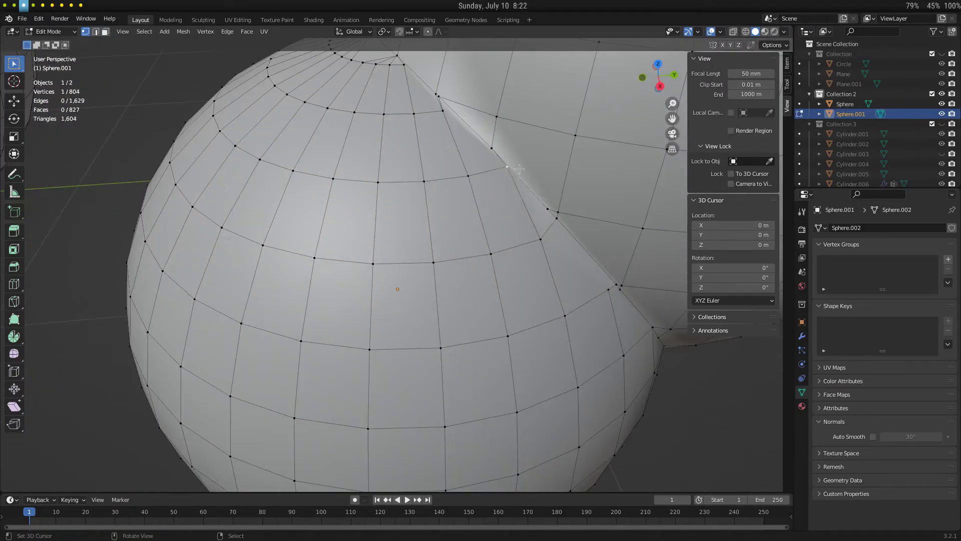
key("2")
right_click(522, 172)
scroll(523, 171, "down", 2)
scroll(536, 118, "up", 3)
middle_click_drag(480, 101, 563, 98)
scroll(536, 118, "down", 4)
scroll(487, 136, "up", 2)
key("1")
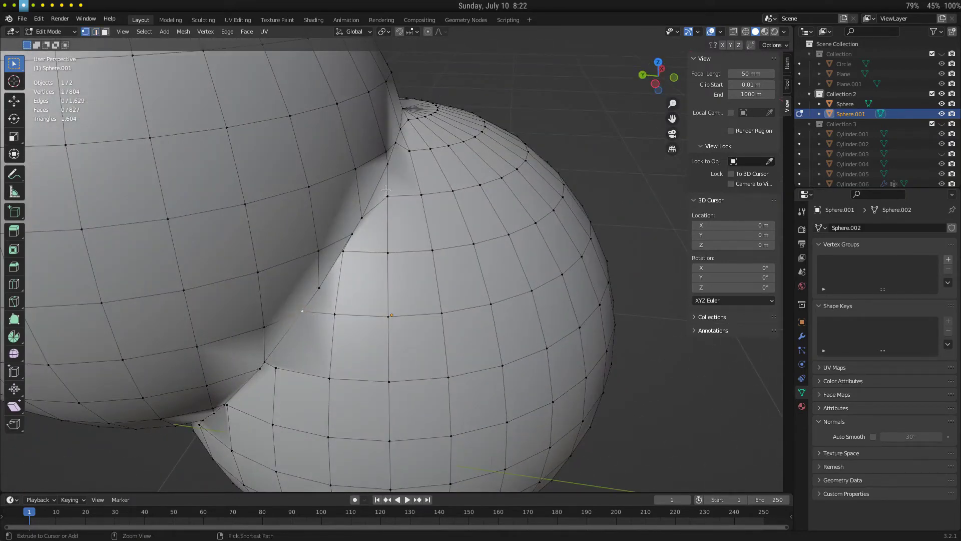
Extend the selection around the entire intersection seam by picking shortest paths between its vertices.
left_click(300, 313, "ctrl")
middle_click_drag(301, 312, 460, 233)
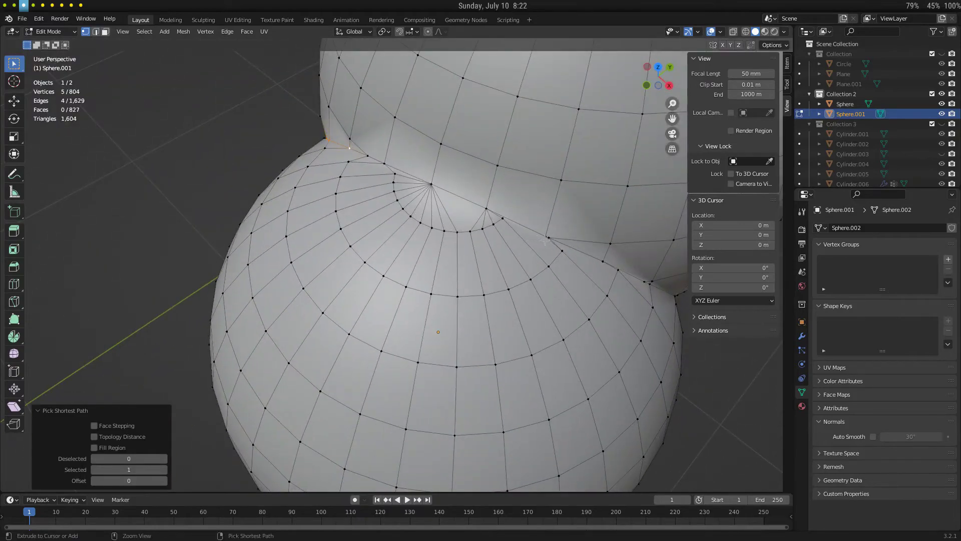
left_click(592, 247, "ctrl")
middle_click_drag(593, 247, 479, 284)
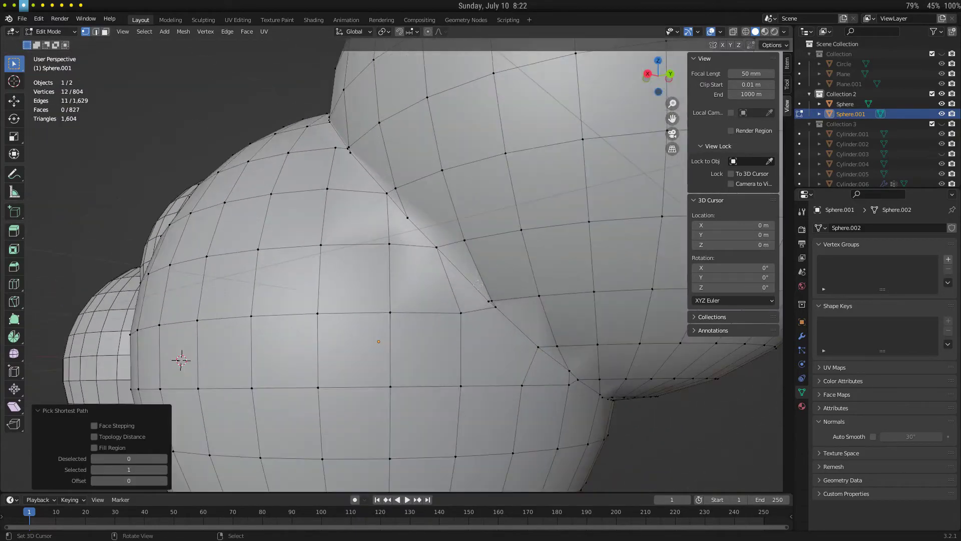
left_click(512, 323, "ctrl")
middle_click_drag(513, 323, 363, 279)
left_click(445, 231, "ctrl")
scroll(360, 279, "up", 2)
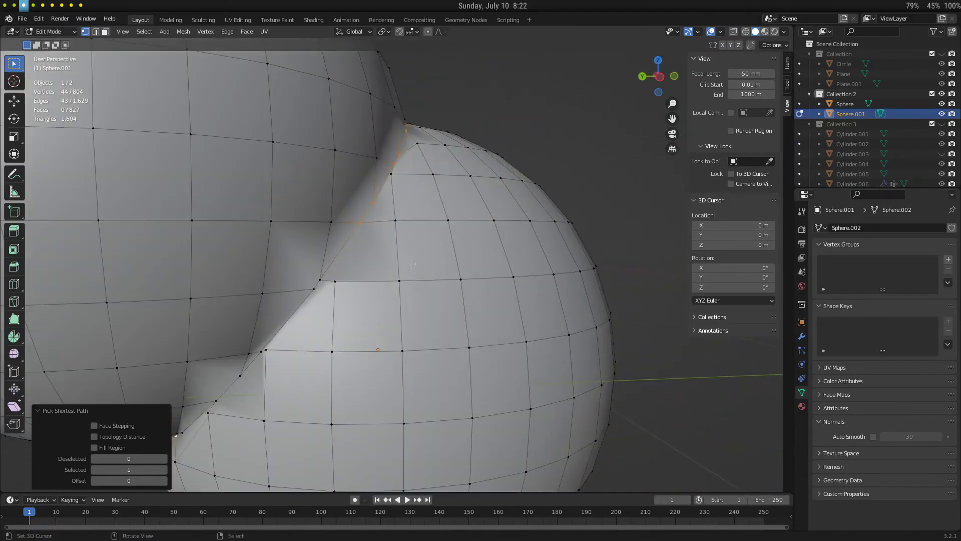
left_click(334, 279, "ctrl")
scroll(334, 278, "down", 4)
scroll(394, 275, "up", 3)
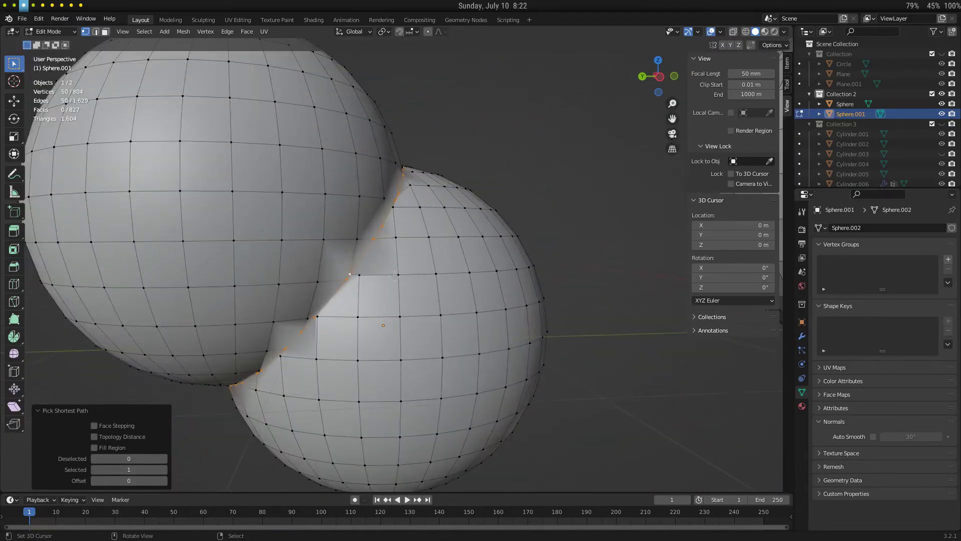
Run Interp on the selected intersection seam and set its samples to 32.
key("F3")
key("Return")
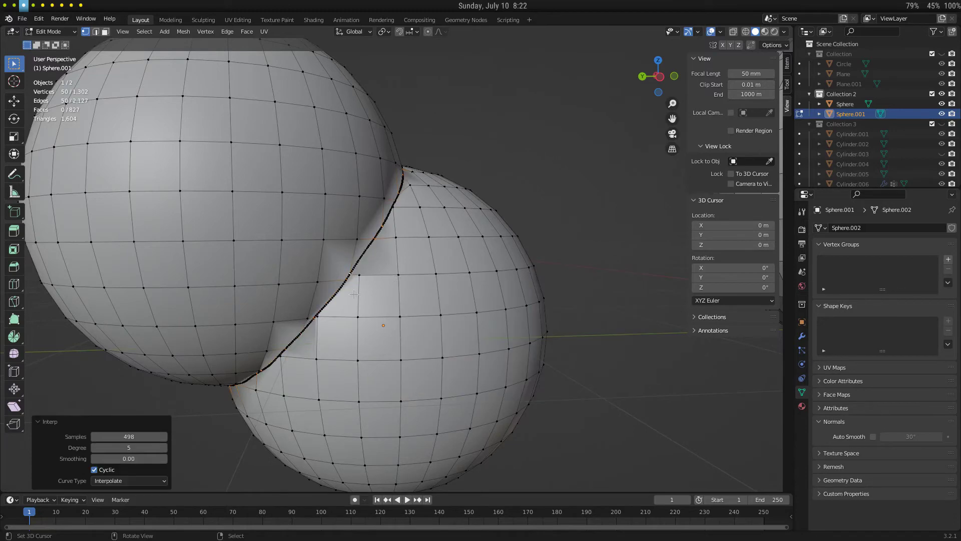
scroll(354, 294, "up", 5)
scroll(354, 294, "down", 3)
left_click(137, 431)
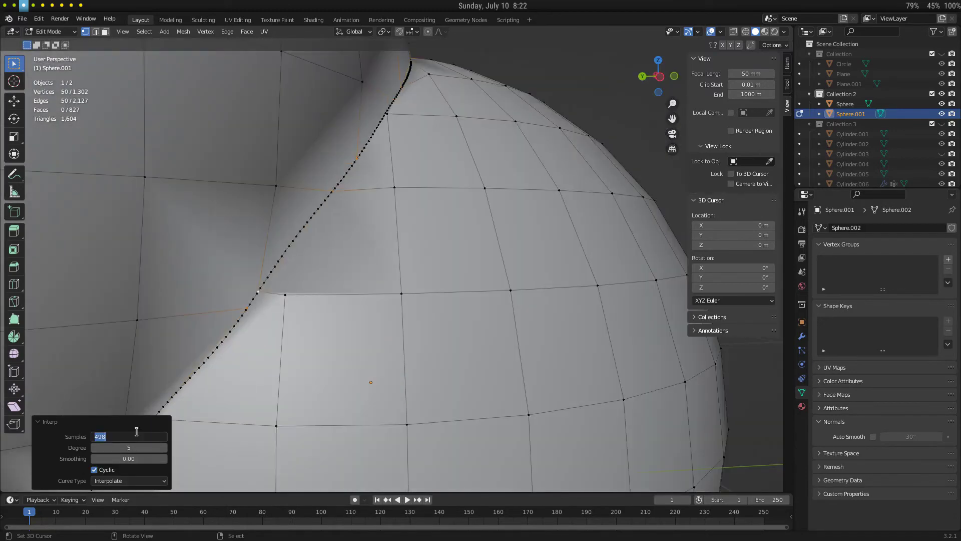
key("Return")
type("32")
key("Return")
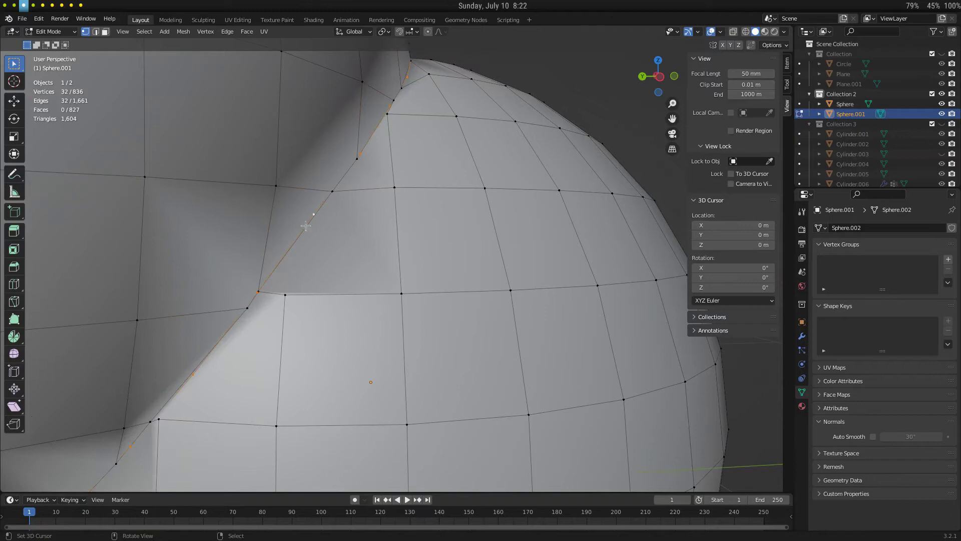
Move the interpolated loop off the seam to the empty space beside the merged spheres.
scroll(300, 225, "down", 6)
key("g")
left_click(114, 119)
scroll(206, 161, "down", 4)
middle_click_drag(210, 172, 360, 235)
key("g")
left_click(223, 217)
middle_click_drag(223, 217, 351, 225)
key("e")
key("Escape")
key("s")
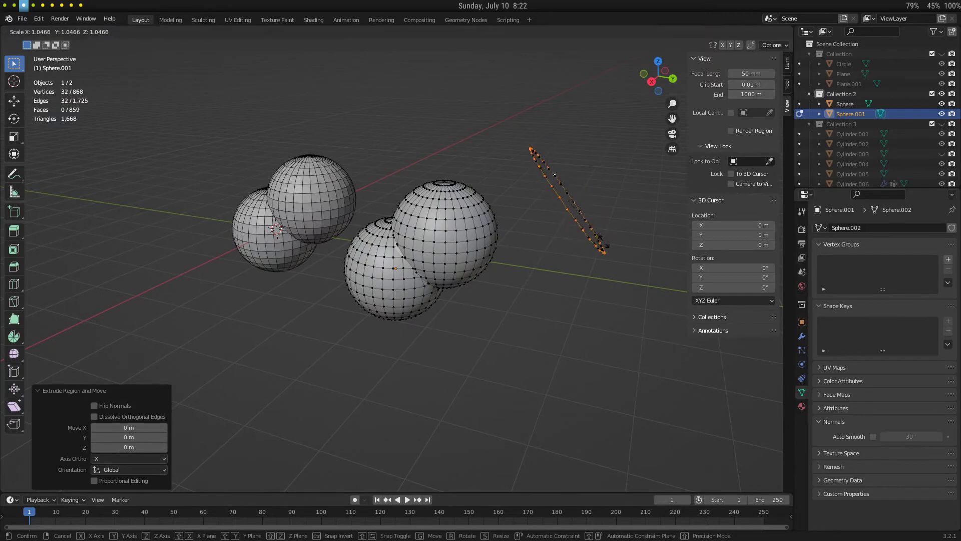
left_click(662, 222)
key("alt+s")
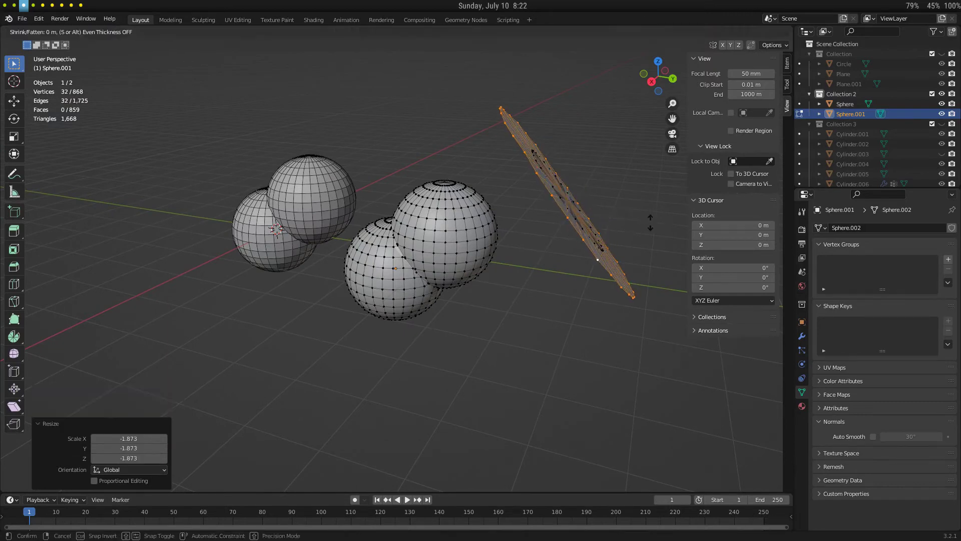
key("Escape")
key("x")
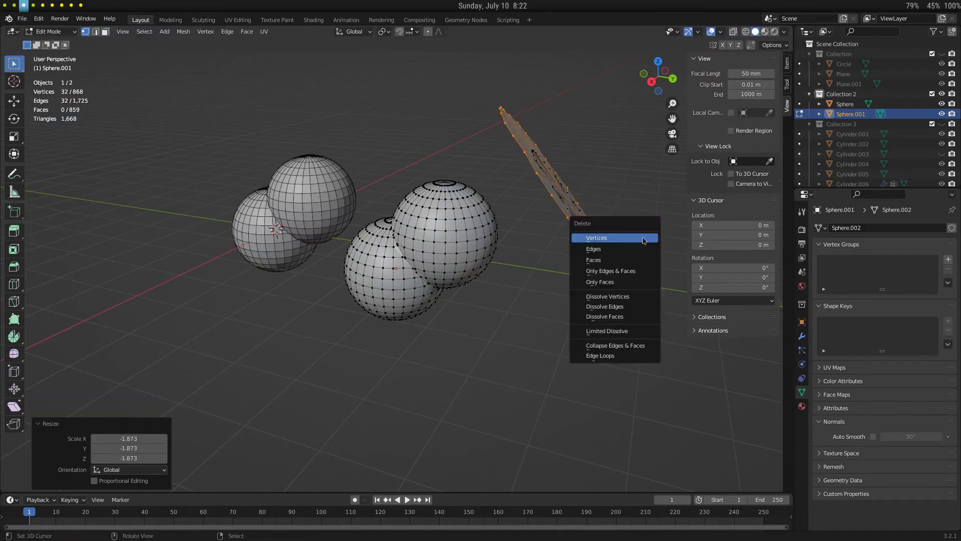
left_click(629, 233)
key("ctrl+z")
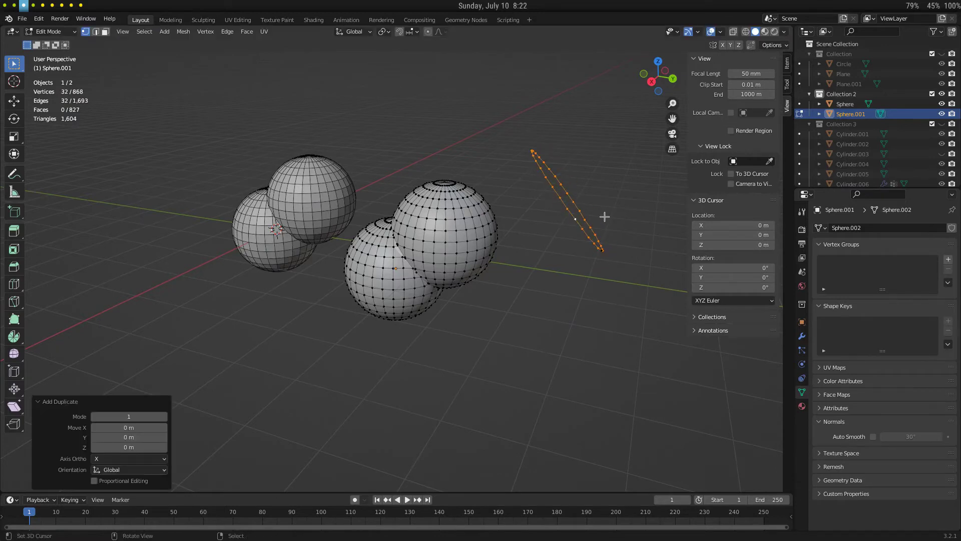
Enlarge the duplicated loop, fill it with a face and offset it along its normal by about -0.343 m.
key("s")
left_click(622, 206)
key("f")
key("alt+s")
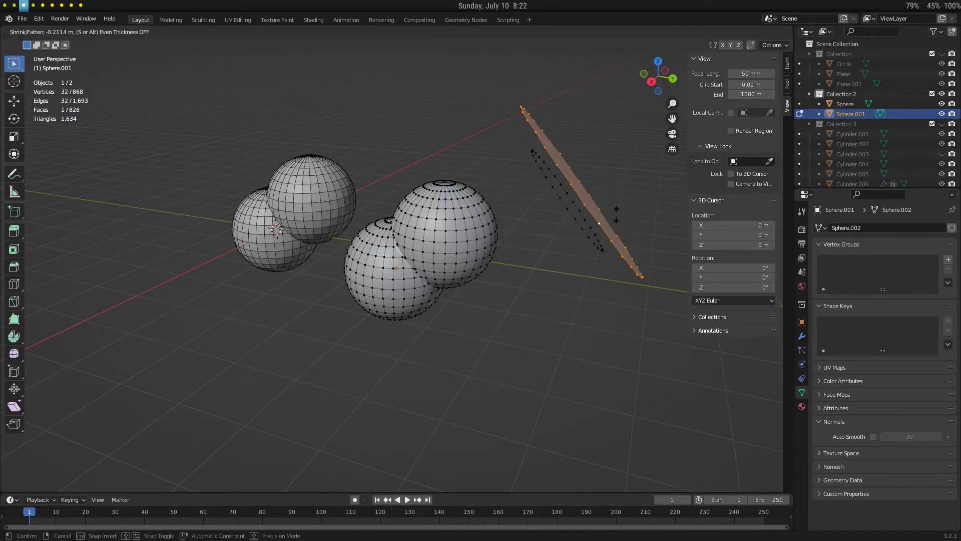
left_click(613, 217)
Delete only the fill face of the enlarged loop, keeping its edges.
middle_click_drag(613, 216, 512, 241, "shift")
key("x")
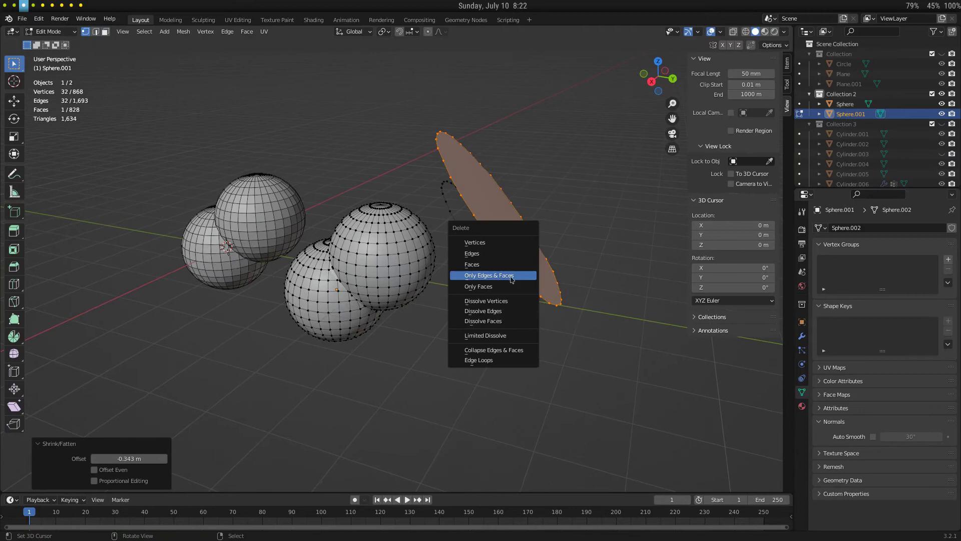
left_click(510, 283)
Duplicate the small original loop in place and fill the copy with a face.
left_click(460, 229, "alt")
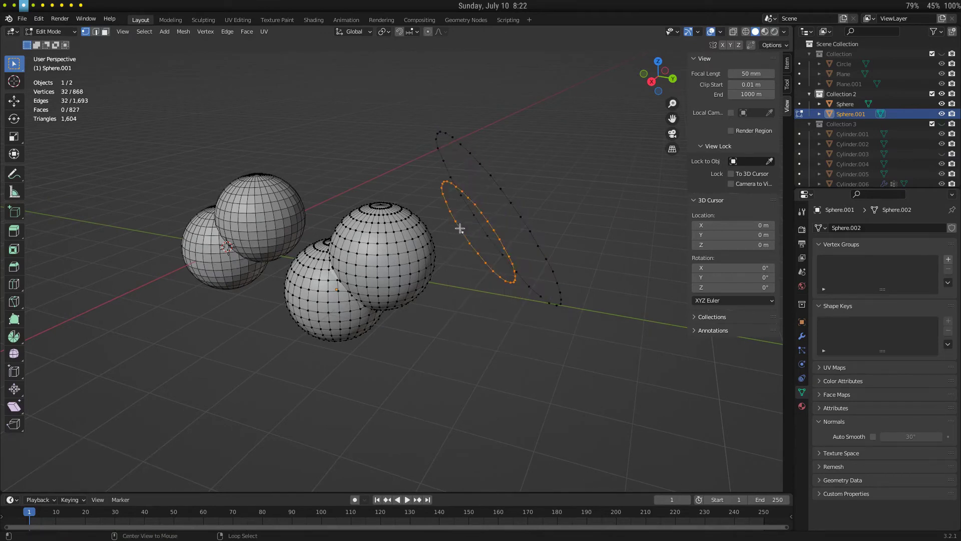
key("shift+d")
right_click(489, 233)
key("f")
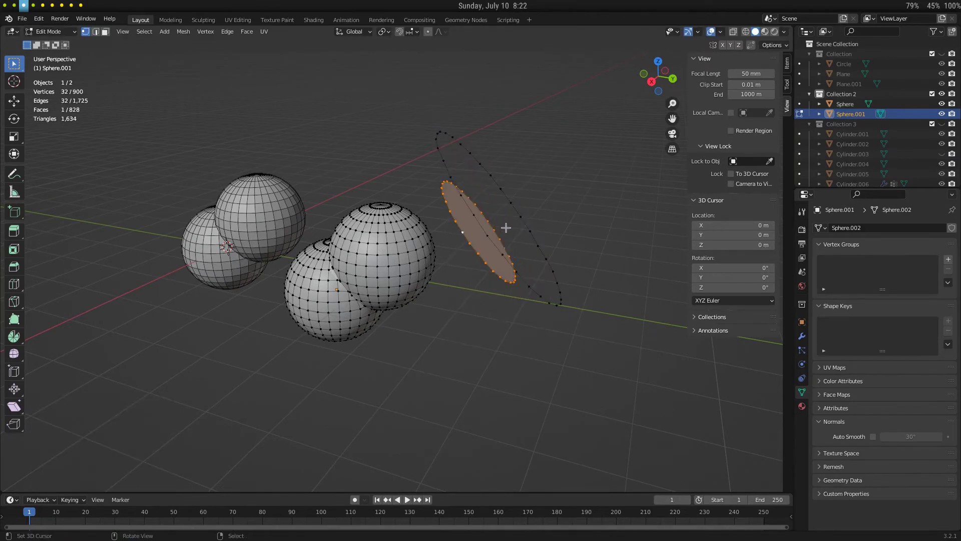
Offset the filled copy toward the spheres and scale it by about 1.442, removing only its face.
key("alt+s")
left_click(543, 205)
key("s")
left_click(574, 178)
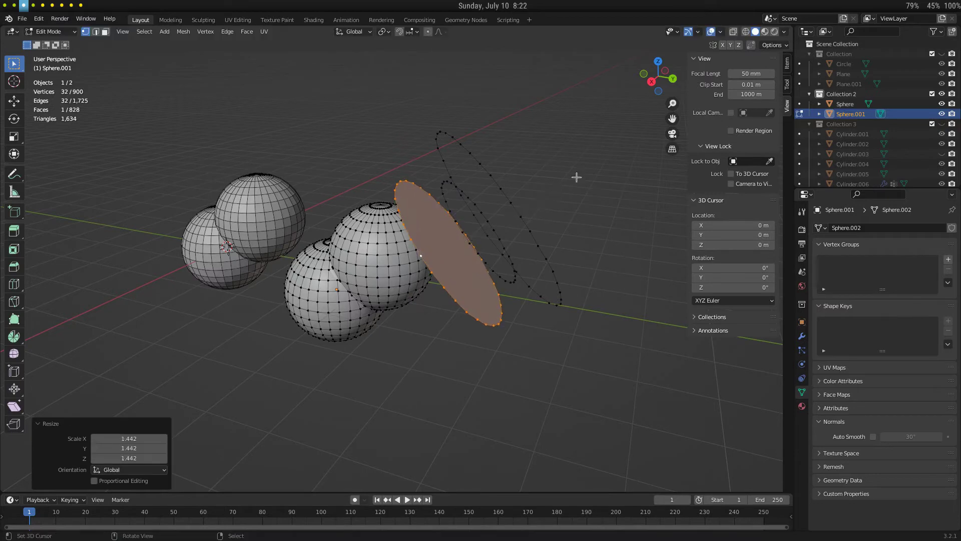
key("x")
left_click(574, 179)
Select all three loops and bridge them into one continuous surface.
left_click(406, 217, "alt")
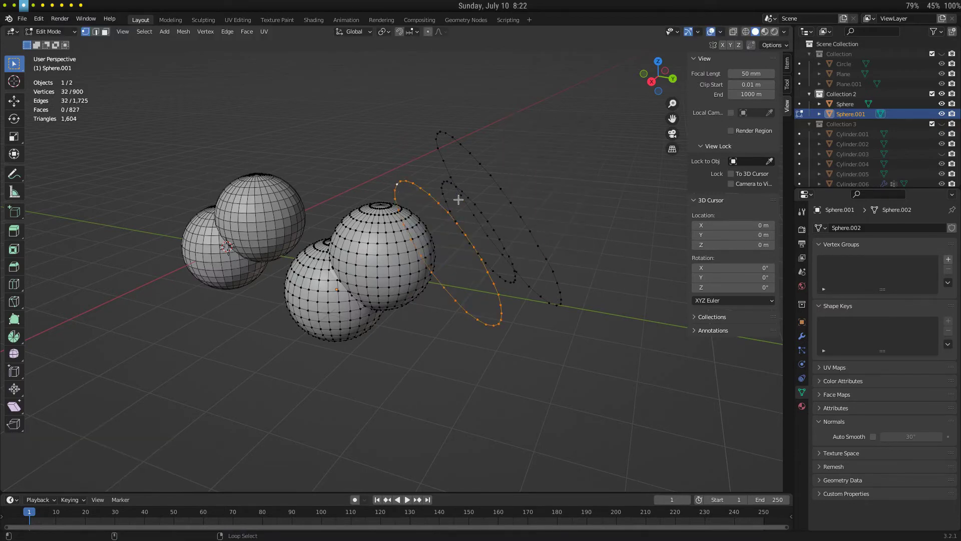
left_click(457, 198, "alt+shift")
key("ctrl+z")
left_click(440, 189, "alt+shift")
left_click(455, 168, "alt+shift")
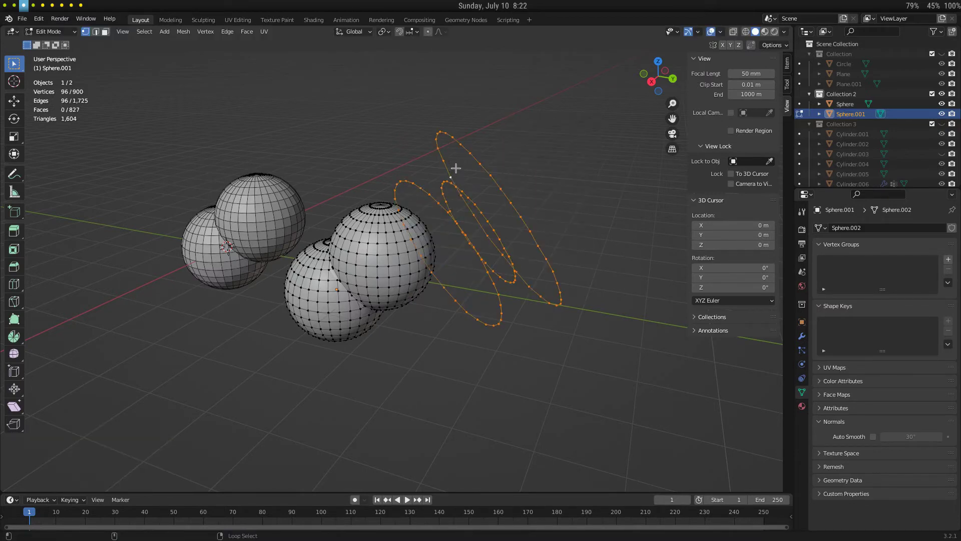
key("ctrl+e")
key("l")
Bevel the bridged surface's middle edge loop with 21 segments and leave Edit Mode.
scroll(489, 206, "up", 3)
middle_click_drag(489, 215, 531, 188)
key("2")
key("ctrl+b")
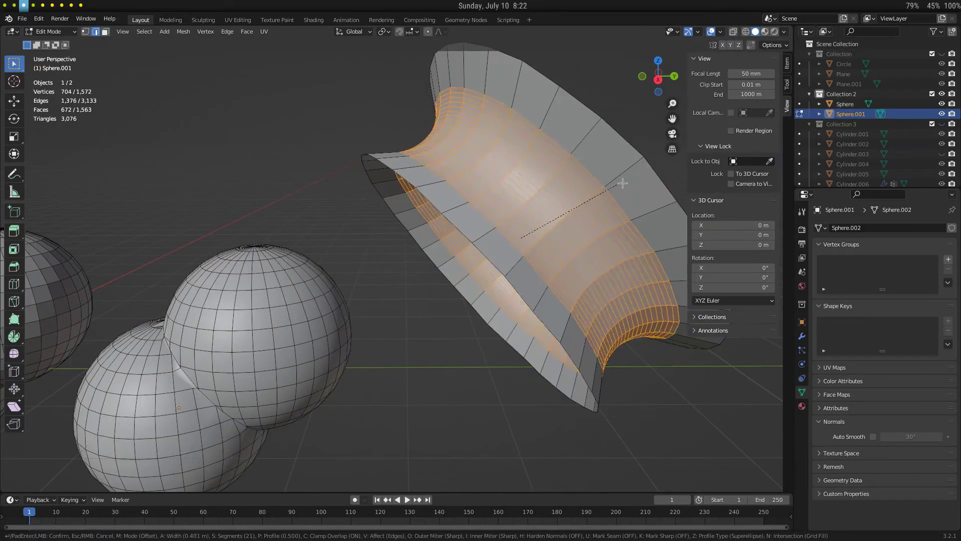
left_click(632, 178)
key("Tab")
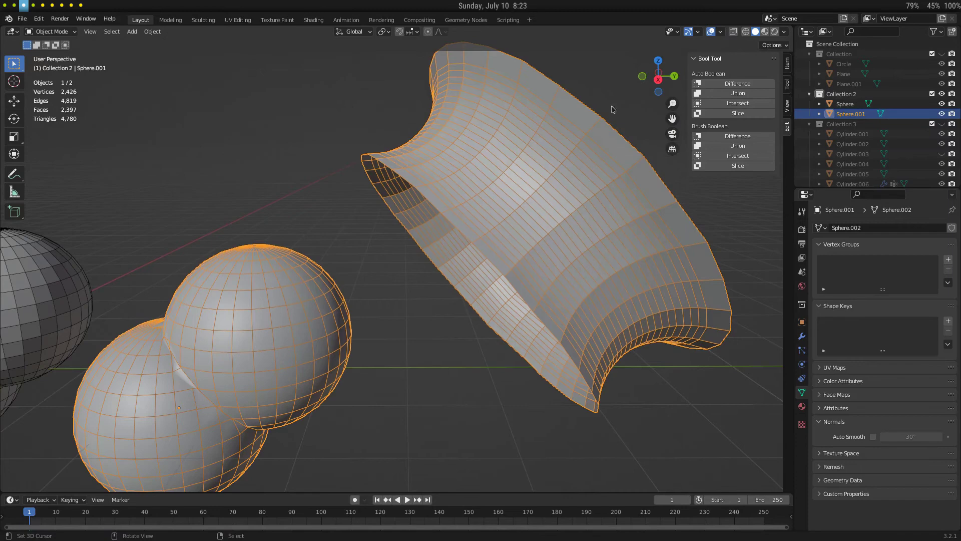
Hide the viewport overlays and examine the shading of the bevelled surface.
key("shift+alt+z")
middle_click_drag(588, 244, 449, 154)
middle_click_drag(515, 249, 411, 249)
Open the flat-shaded merged spheres in Edit Mode and show the viewport overlays again.
scroll(391, 251, "up", 5)
right_click(366, 253)
key("Tab")
scroll(407, 243, "up", 3)
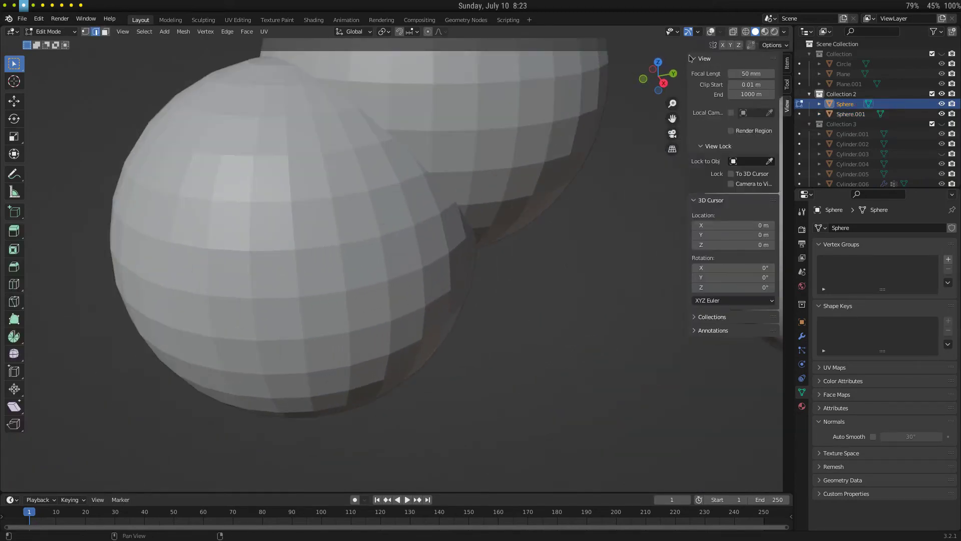
left_click(710, 32)
Switch to vertex selection and examine the vertices along the flat-shaded spheres' intersection seam.
middle_click_drag(442, 210, 471, 294)
key("1")
scroll(436, 220, "down", 2)
scroll(425, 300, "up", 4)
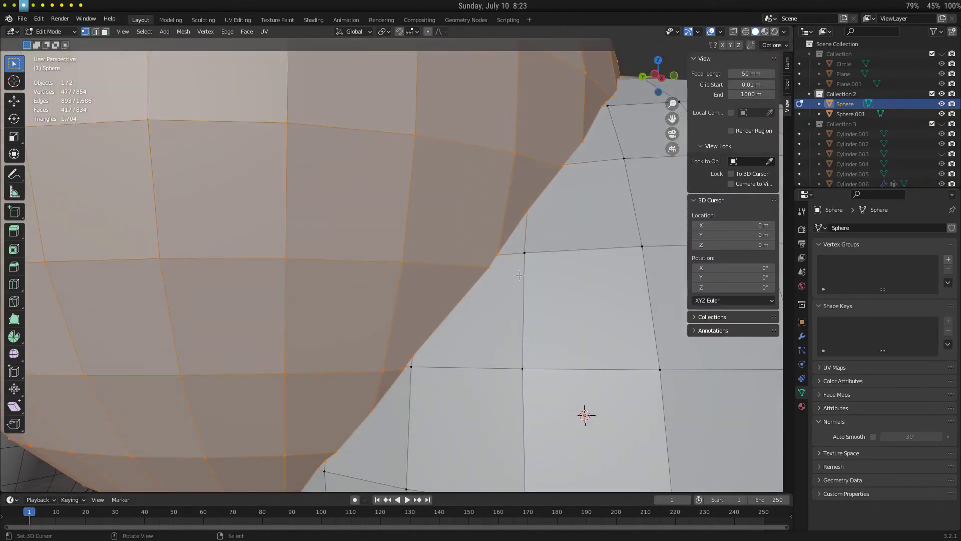
scroll(519, 275, "down", 5)
middle_click_drag(519, 275, 331, 318)
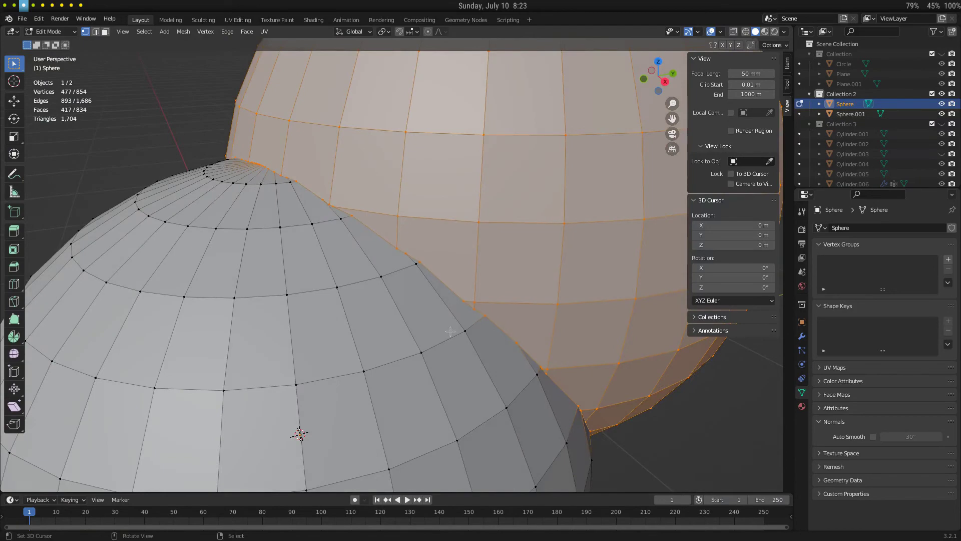
scroll(450, 331, "down", 5)
scroll(419, 315, "up", 4)
Run Boolean Topology Fix on the selected upper sphere and set its merge threshold to 0.
key("F3")
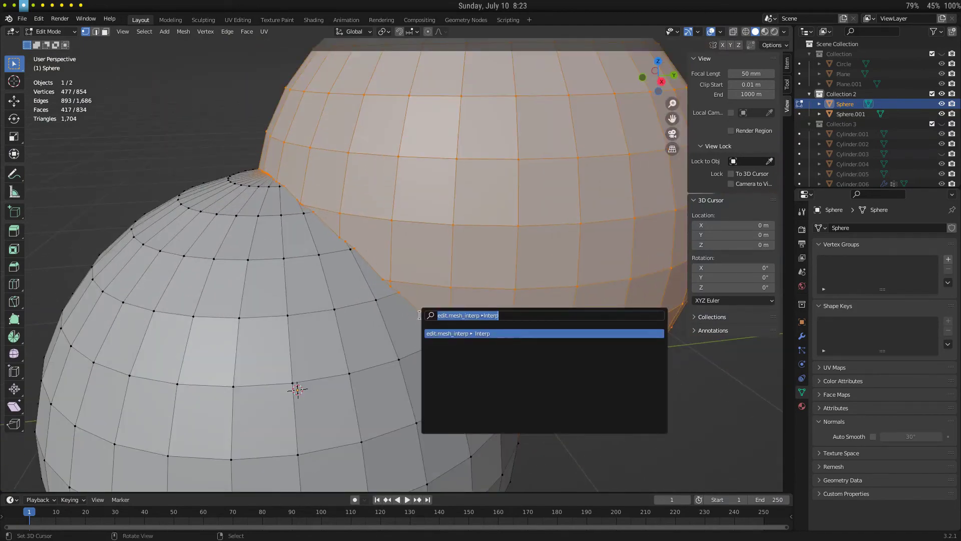
key("BackSpace")
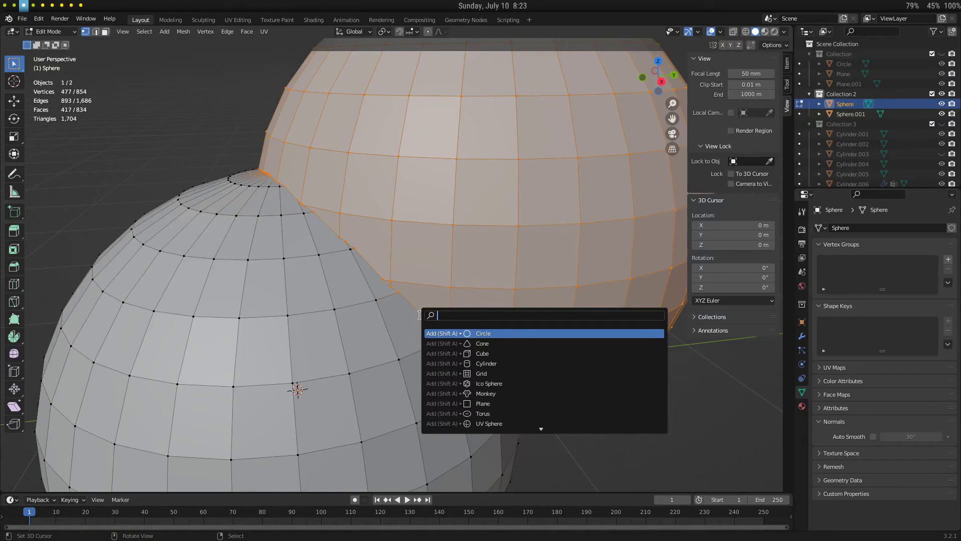
type("boolean top")
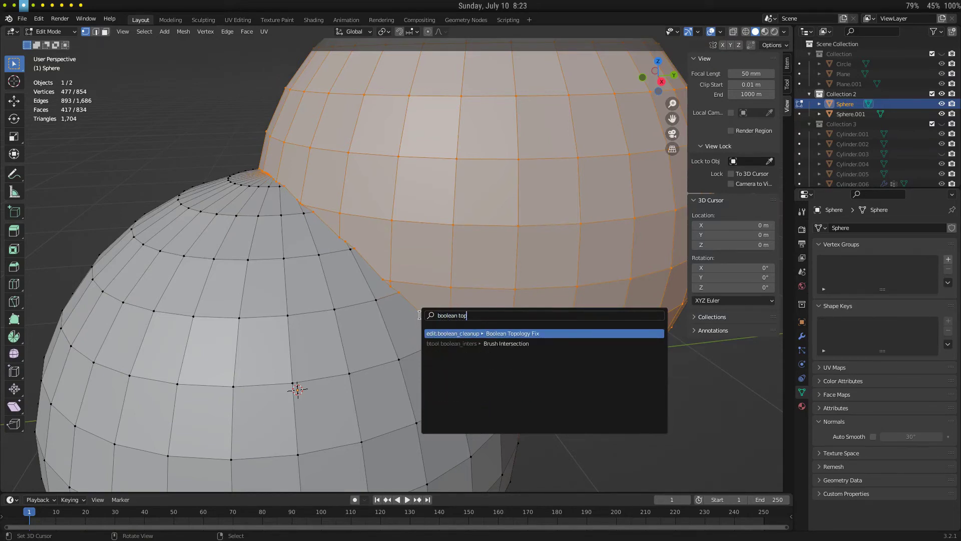
type("o")
key("Return")
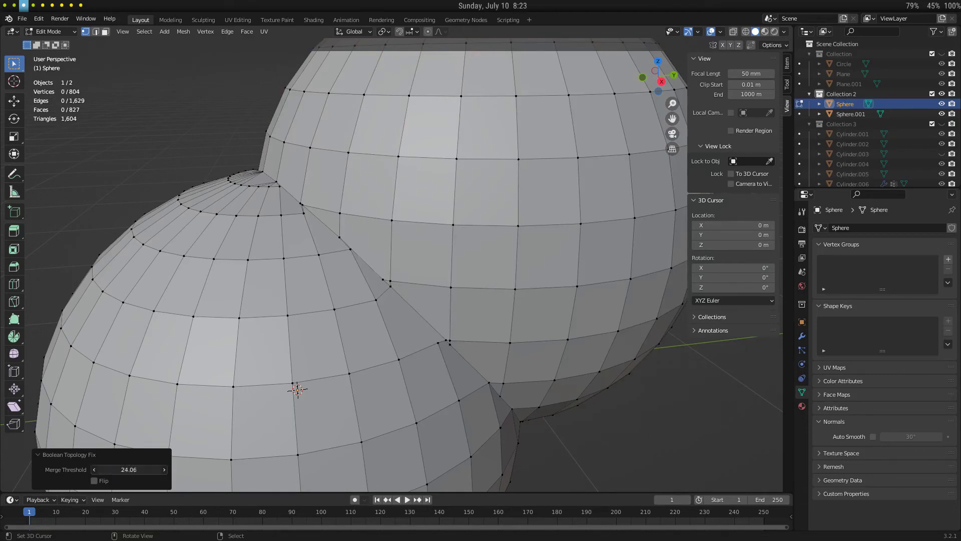
mouse_move(128, 470)
left_mouse_down()
mouse_move(95, 469)
mouse_move(142, 469)
mouse_move(133, 465)
left_mouse_up()
Examine the closely spaced vertices along the intersection seam of the unmerged mesh.
scroll(300, 251, "up", 3)
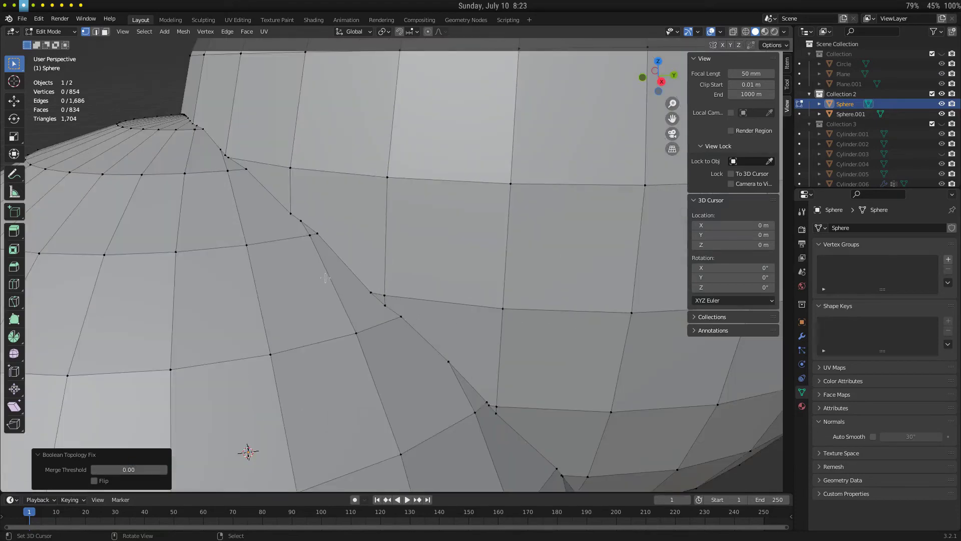
middle_click_drag(286, 228, 339, 266, "shift")
scroll(339, 266, "up", 4)
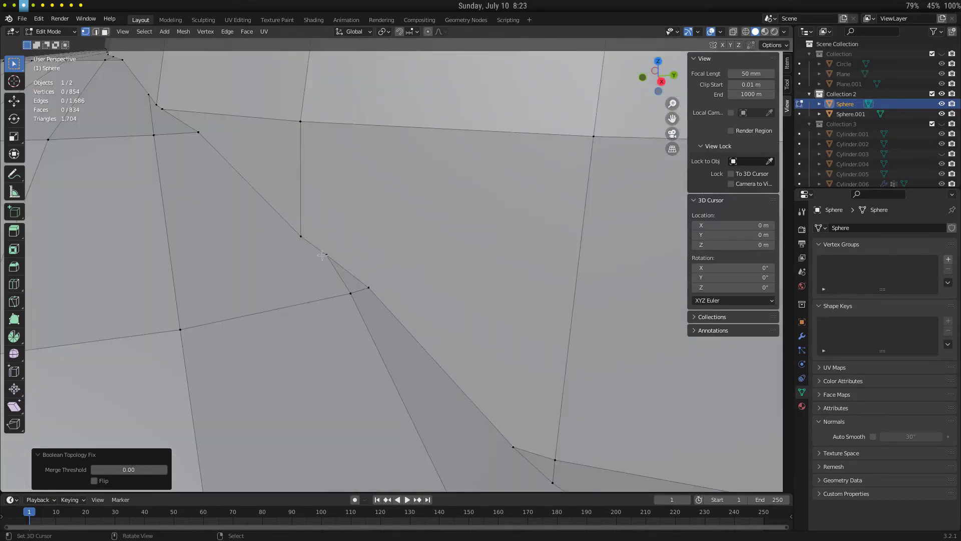
scroll(267, 245, "down", 6)
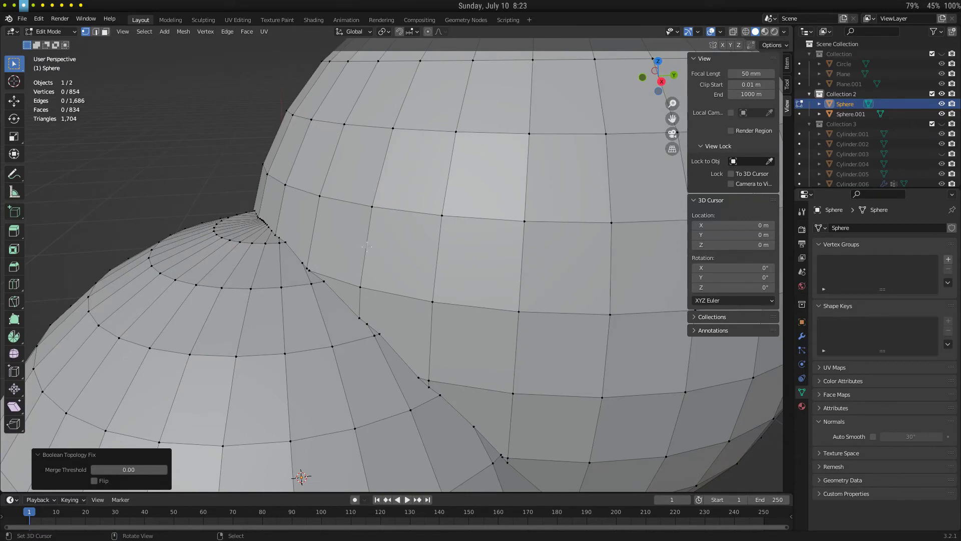
scroll(352, 319, "up", 3)
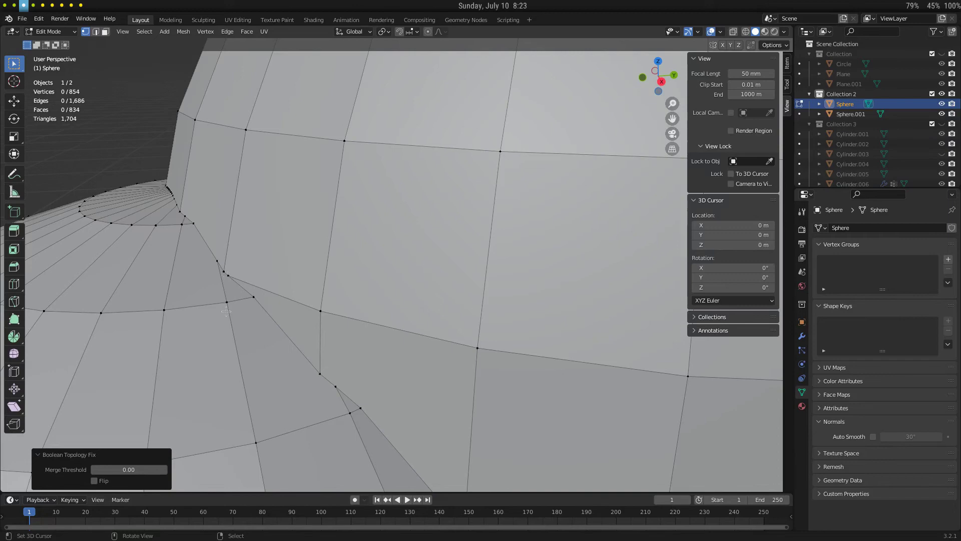
scroll(226, 311, "down", 5)
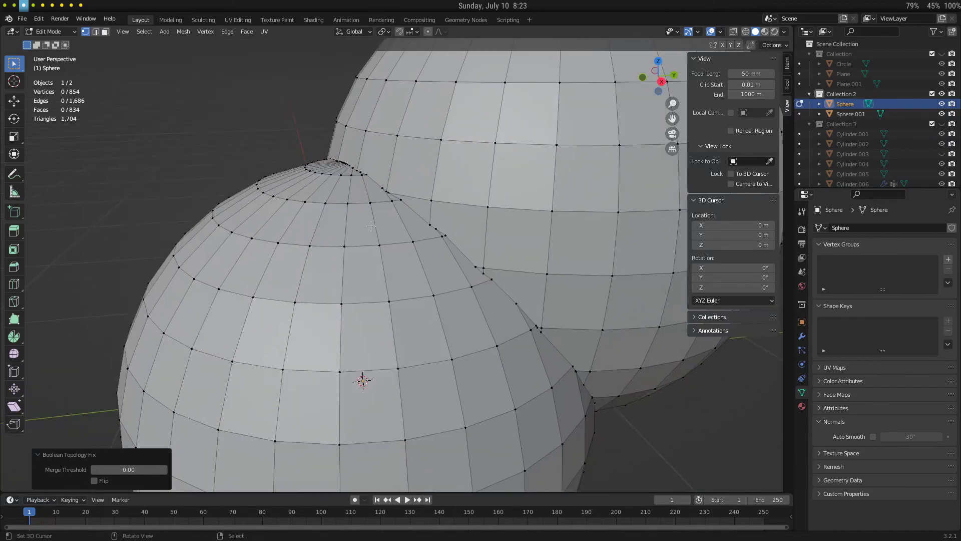
scroll(371, 226, "up", 5)
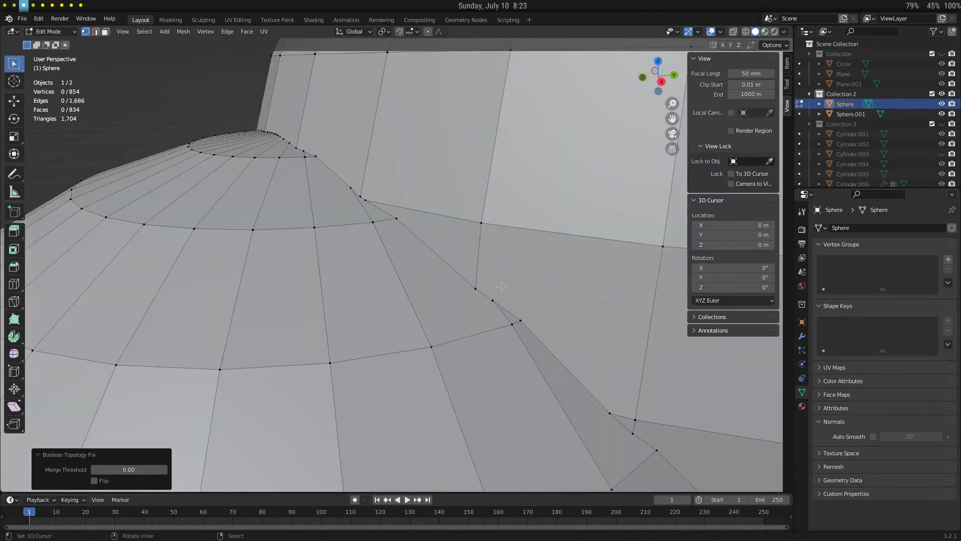
middle_click_drag(414, 325, 315, 359, "shift")
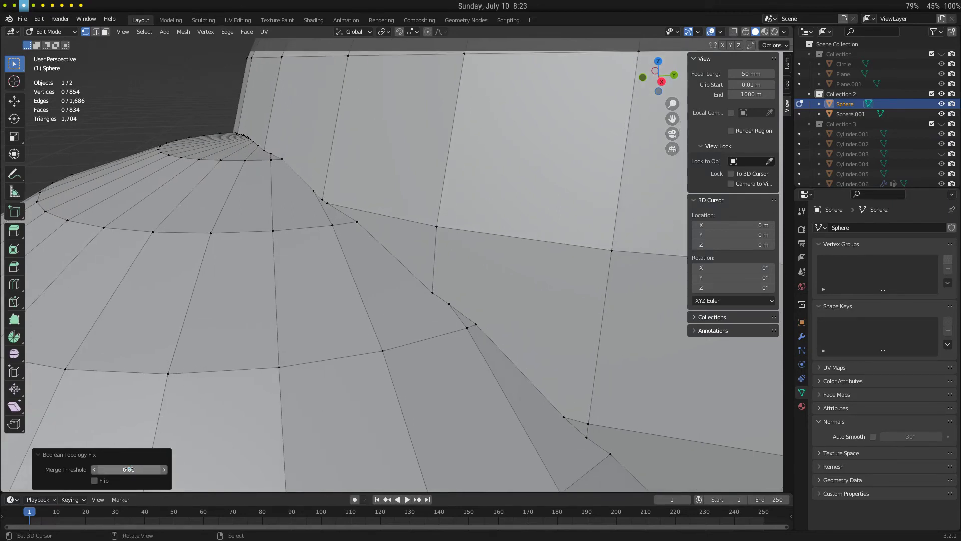
Set the merge threshold to 0.65 and compare the seam with Flip on and off.
mouse_move(130, 469)
left_mouse_down()
mouse_move(147, 469)
mouse_move(99, 469)
mouse_move(120, 469)
left_mouse_up()
left_click(105, 483)
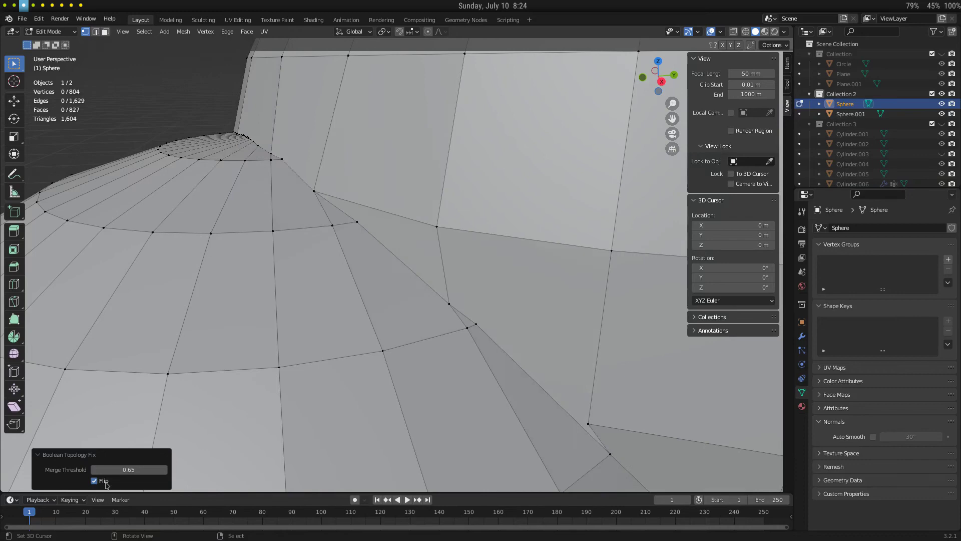
left_click(106, 482)
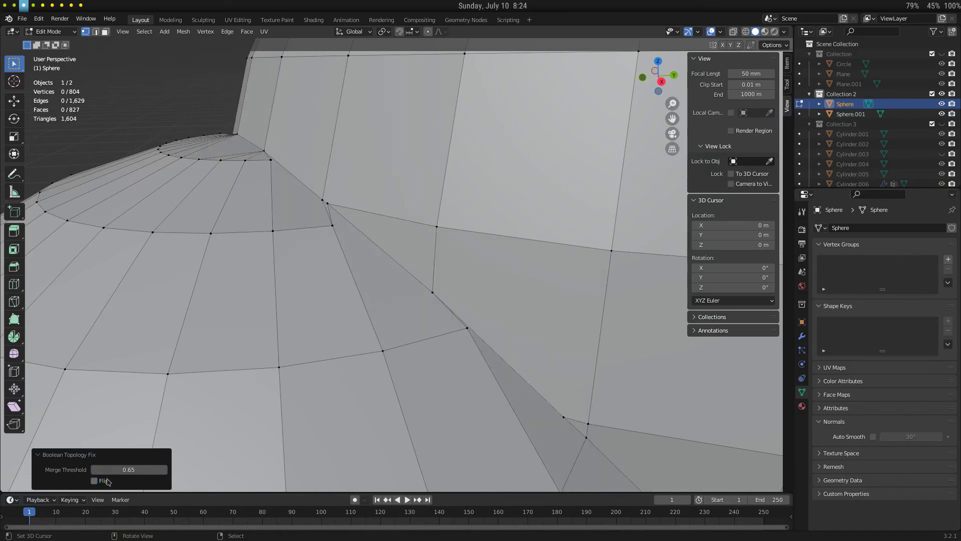
Raise the Boolean Topology Fix merge threshold to 48.68 with Flip off and check the cleaned seam.
left_click_drag(119, 469, 146, 469)
scroll(118, 449, "down", 9)
scroll(335, 364, "up", 4)
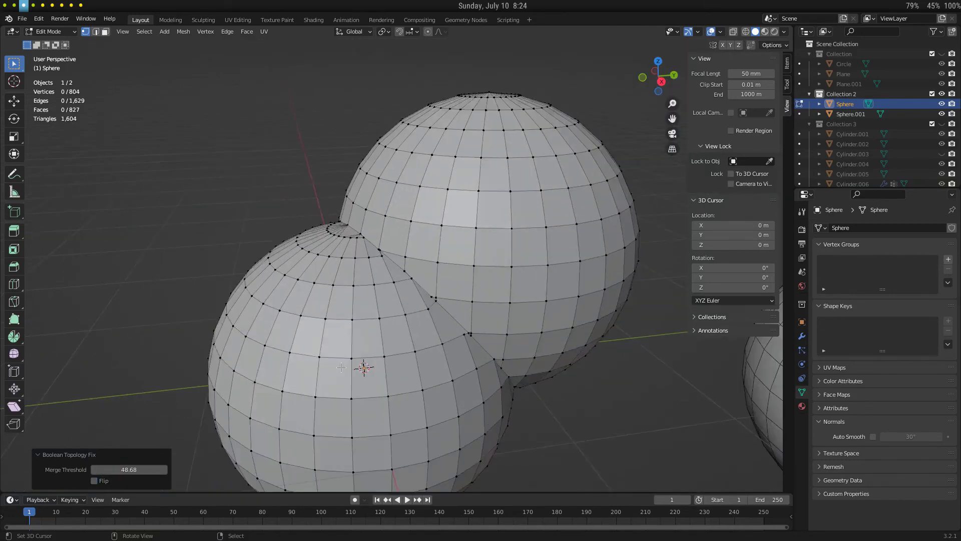
scroll(366, 349, "up", 5)
middle_click_drag(323, 353, 451, 356)
middle_click_drag(400, 307, 472, 401)
middle_click_drag(458, 306, 503, 337)
scroll(502, 337, "down", 3)
Compare the cleaned seam with the neighbouring smooth-shaded spheres, leaving Edit Mode to view all the objects together.
middle_click_drag(590, 336, 466, 314, "shift")
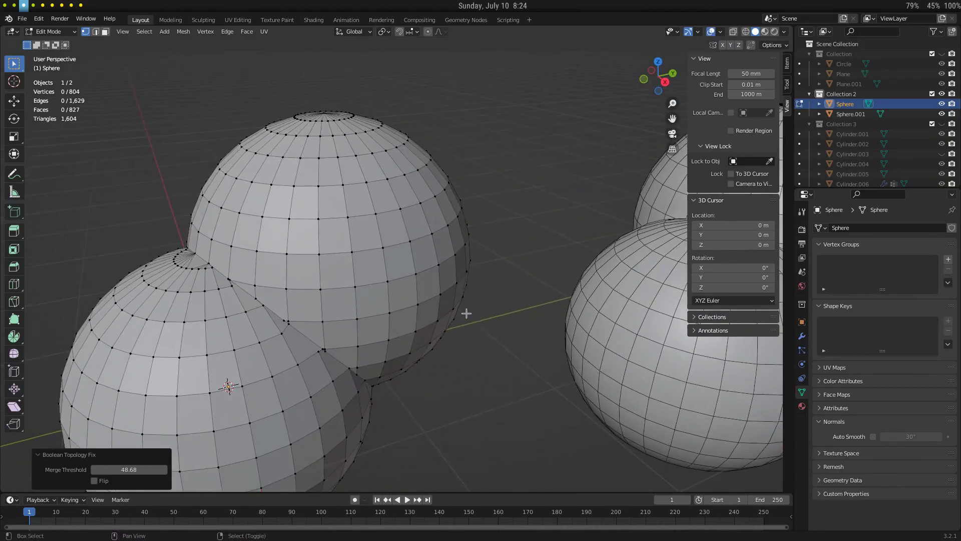
scroll(474, 327, "down", 2)
middle_click_drag(636, 275, 438, 313, "shift")
scroll(438, 313, "up", 7)
scroll(456, 321, "down", 3)
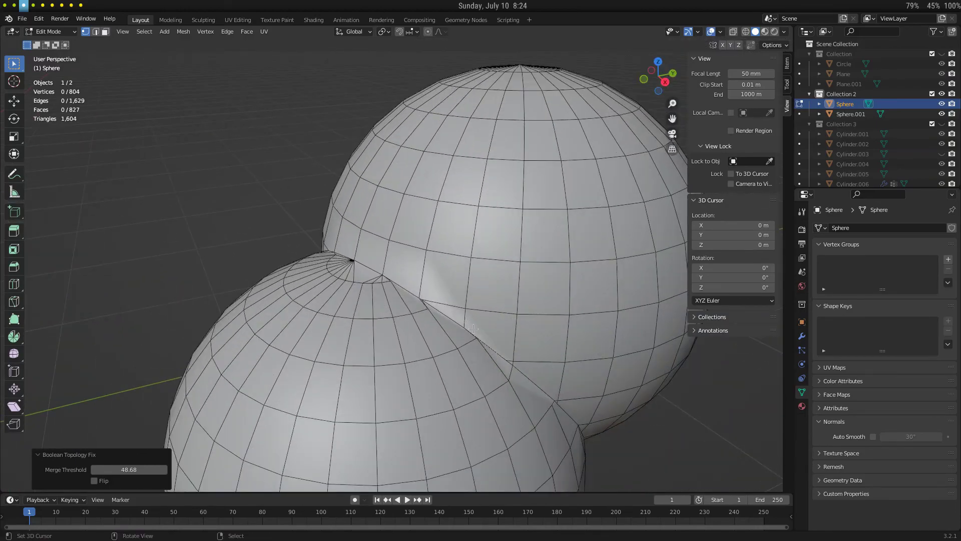
middle_click_drag(495, 358, 407, 325)
scroll(406, 337, "down", 4)
key("Tab")
scroll(351, 330, "up", 5)
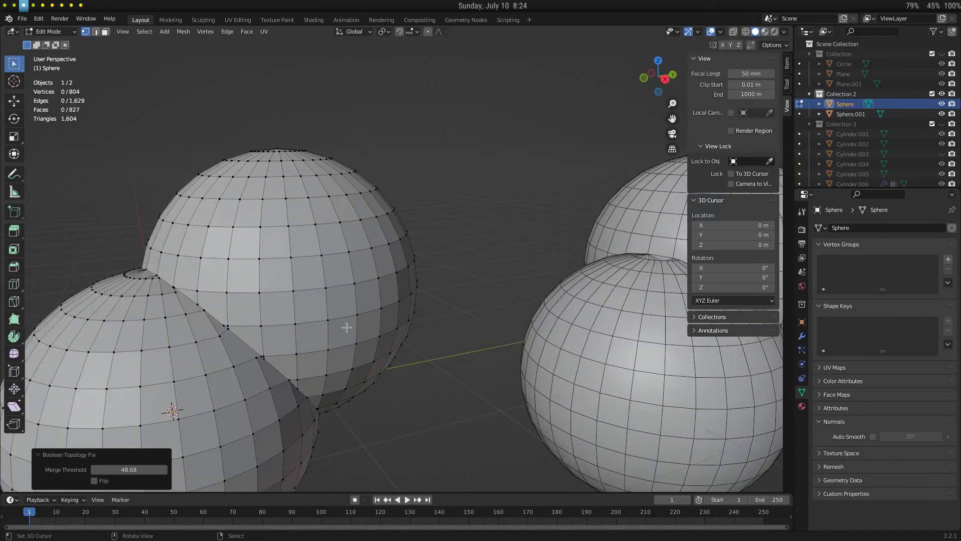
scroll(318, 348, "down", 8)
middle_click_drag(317, 348, 605, 268)
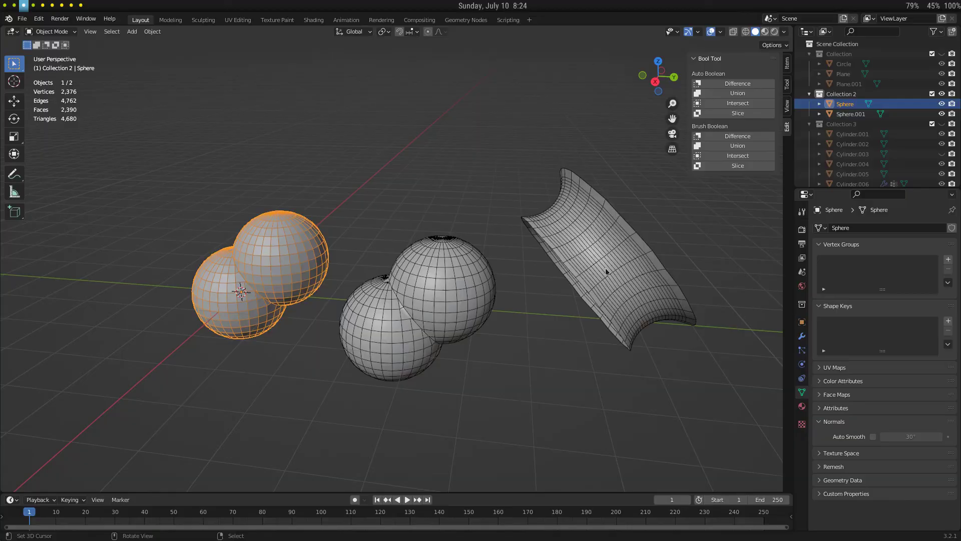
Switch to the 3D curve plot window, rotate the plot and return to Blender.
key("super+2")
left_click_drag(526, 282, 401, 278)
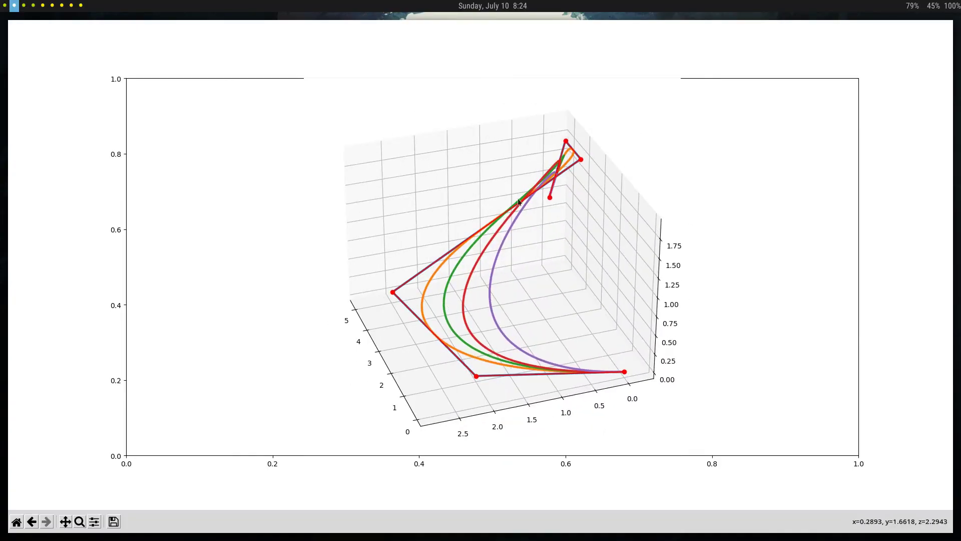
key("super+3")
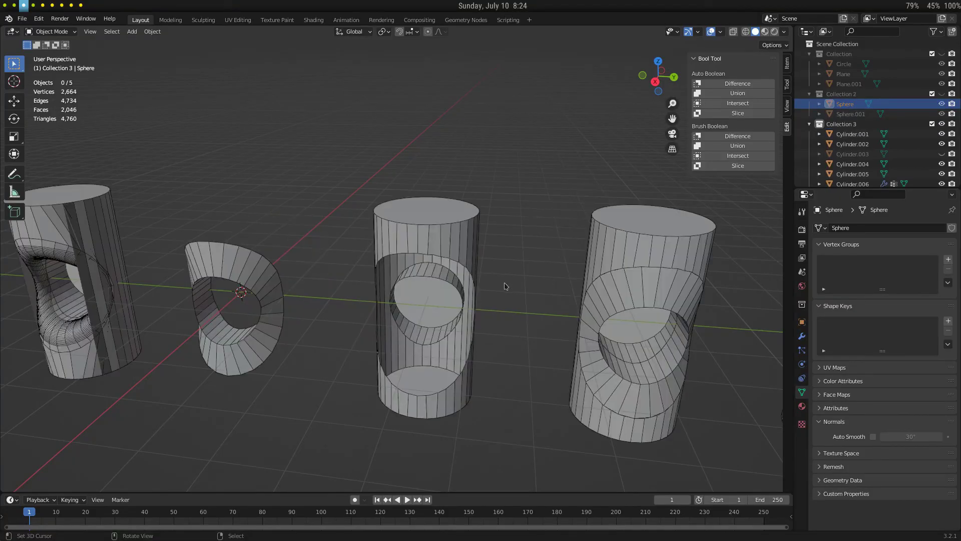
Show only Collection 3 and look over its cut cylinder examples.
key("3")
middle_click_drag(63, 269, 191, 270, "shift")
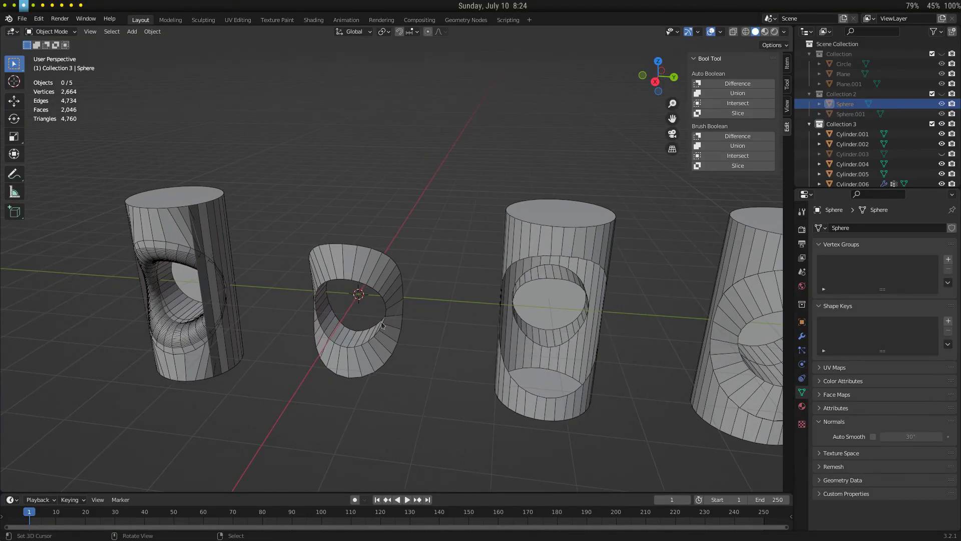
middle_click_drag(633, 350, 602, 369, "shift")
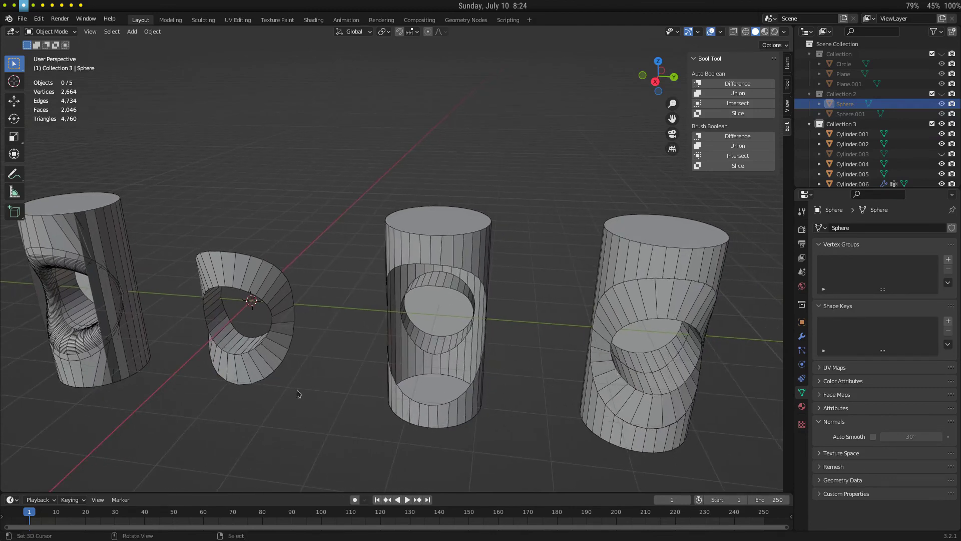
middle_click_drag(320, 392, 451, 386, "shift")
scroll(353, 359, "up", 1)
middle_click_drag(353, 358, 371, 352)
scroll(370, 352, "up", 2)
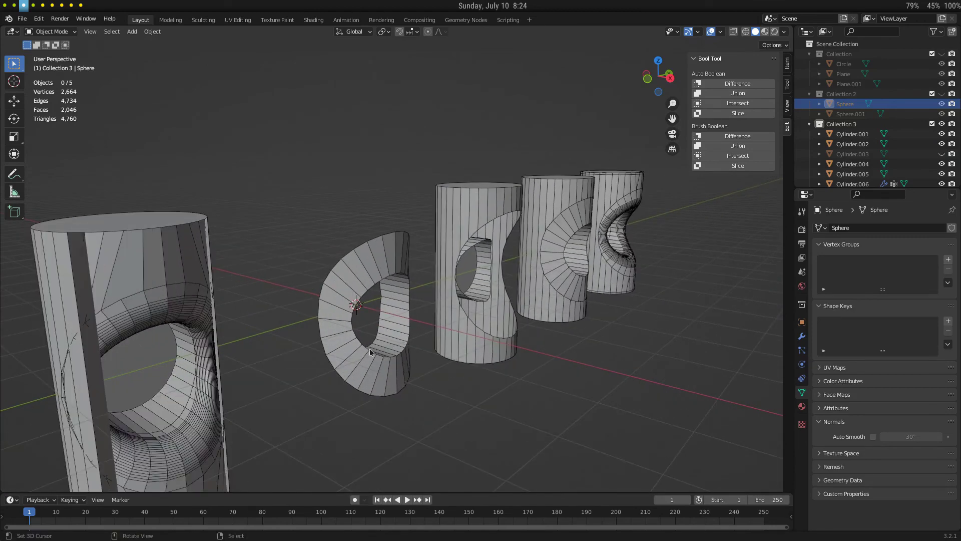